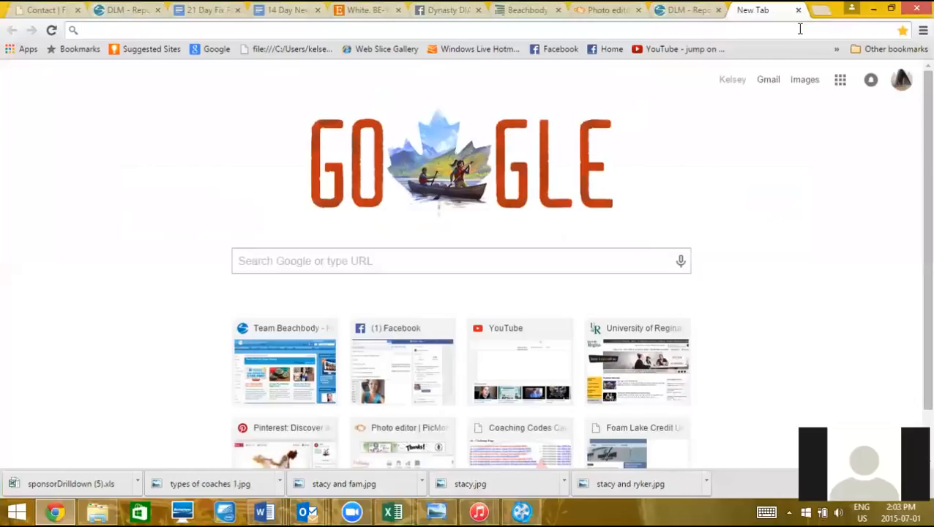
Search for 'orange flowers' and scroll through the image results
type("orange")
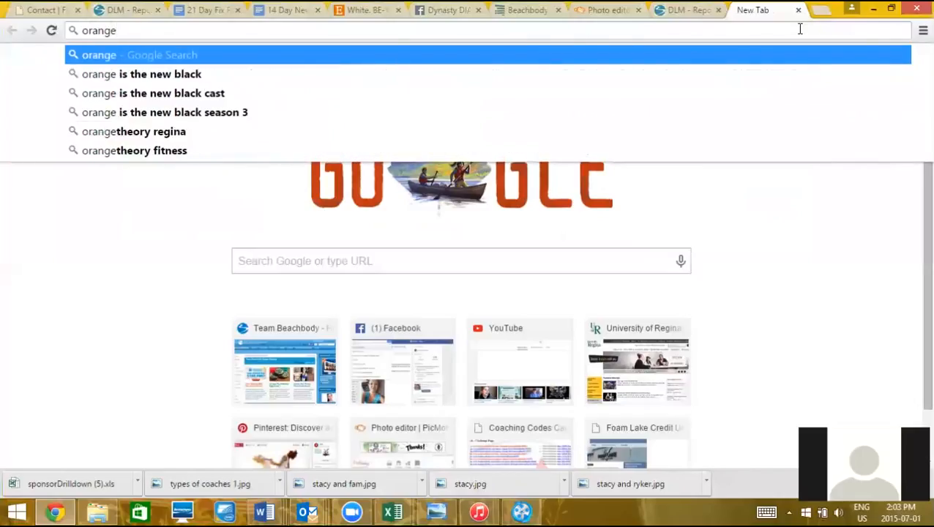
type(" flowers")
key("Return")
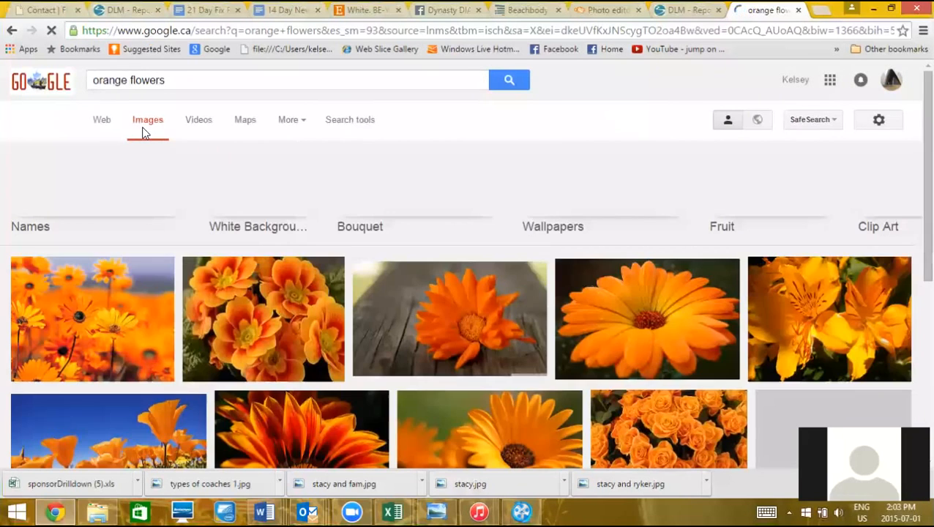
scroll(144, 133, "down", 5)
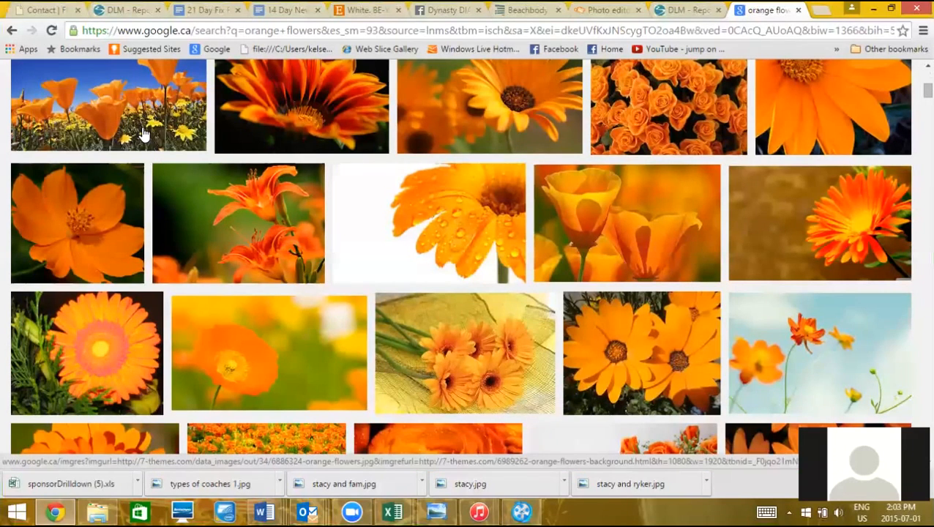
scroll(144, 133, "down", 2)
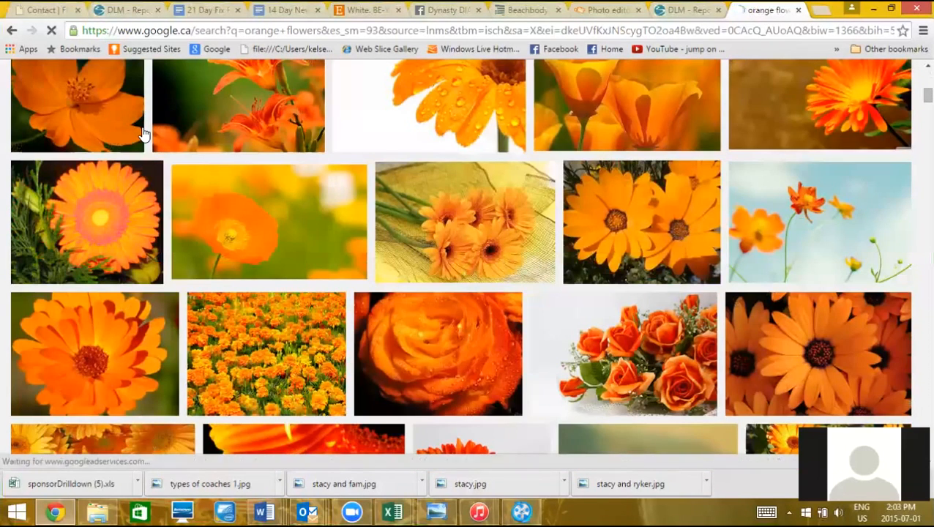
scroll(144, 134, "down", 4)
scroll(144, 134, "down", 4)
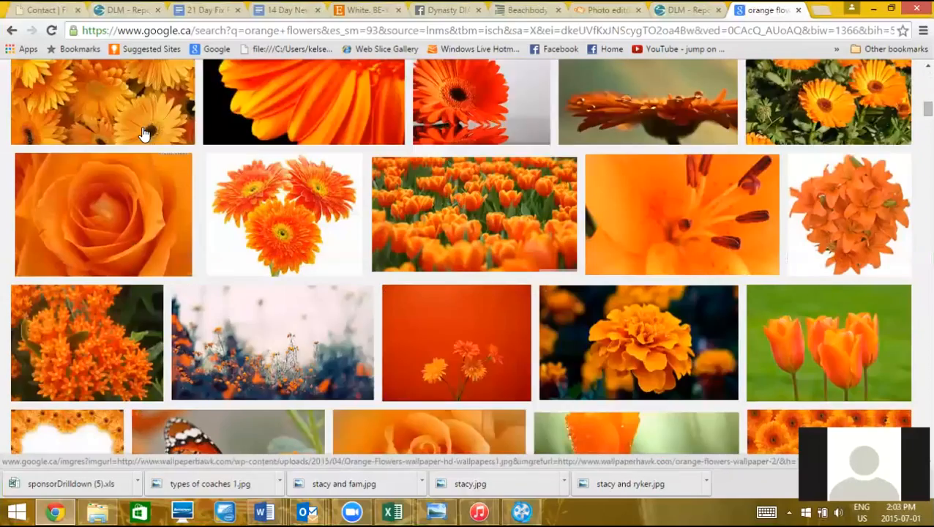
scroll(144, 134, "down", 2)
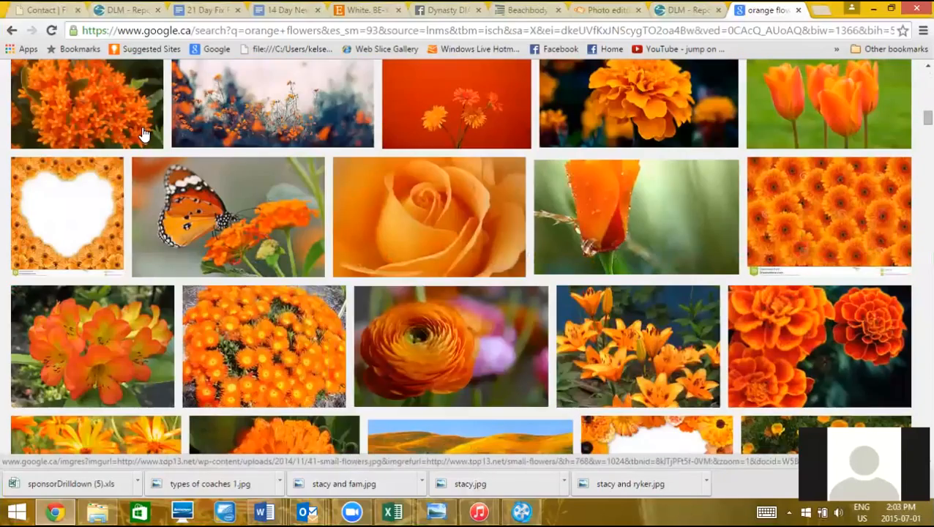
scroll(144, 134, "down", 12)
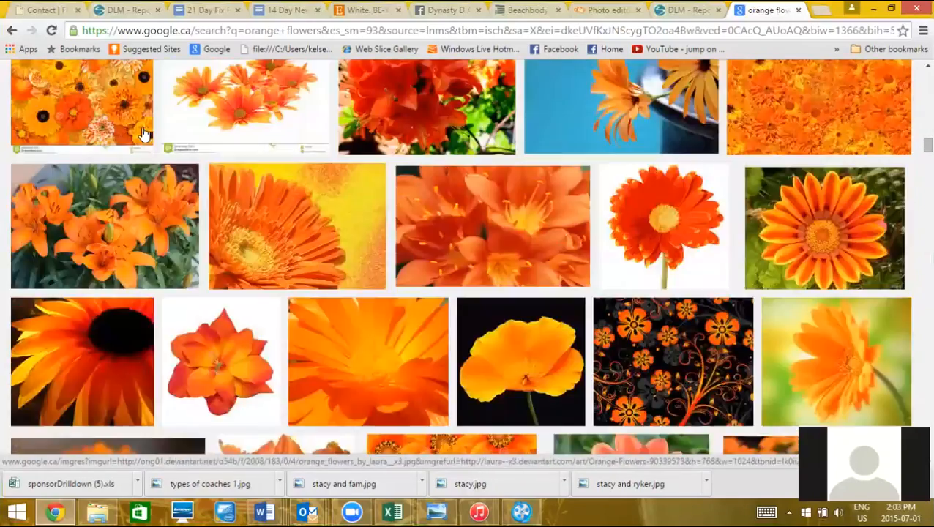
scroll(144, 134, "down", 3)
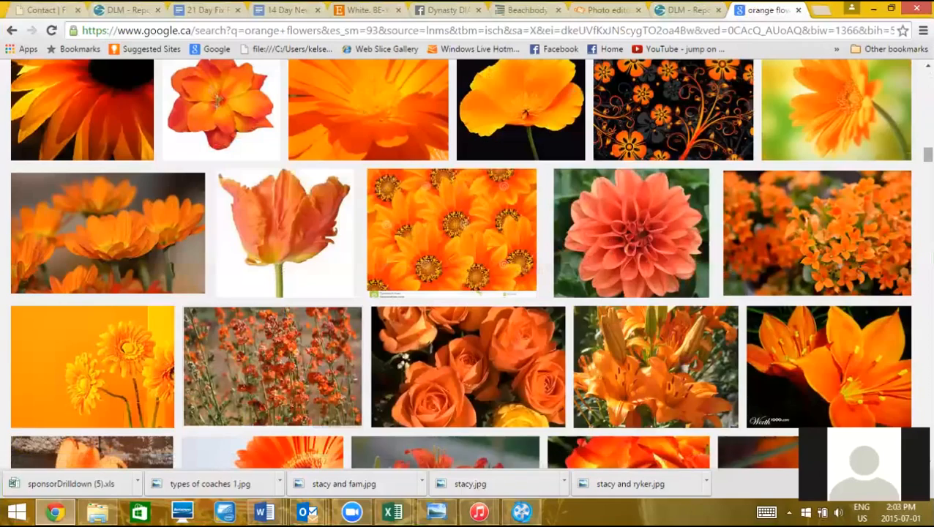
scroll(135, 88, "up", 5)
Change the query to 'coral flowers' and open the coral dahlia in the preview panel
left_click(127, 80)
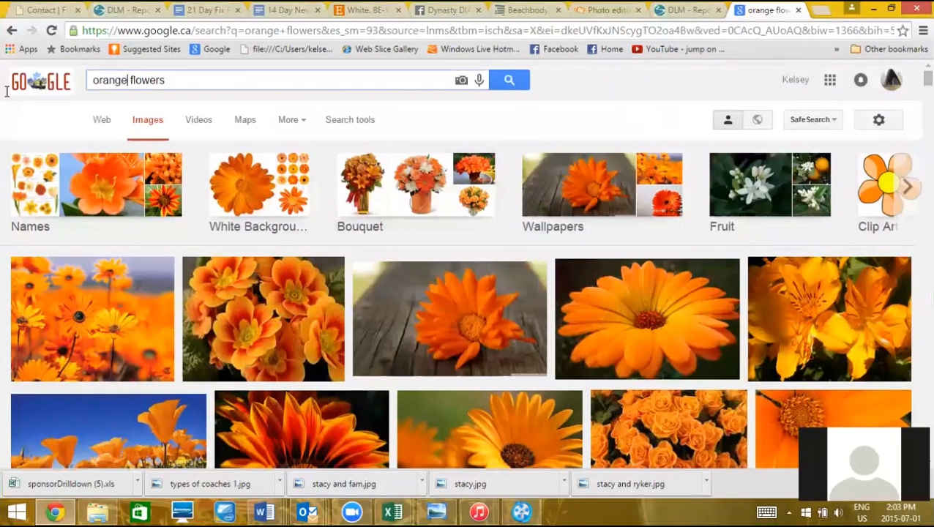
key("shift+Home")
type("coral")
key("Return")
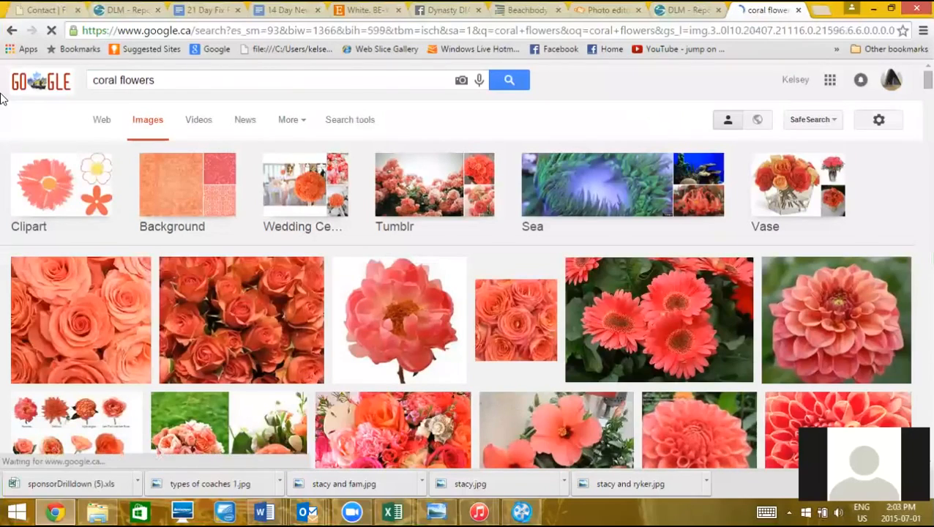
scroll(2, 97, "down", 5)
scroll(2, 97, "up", 1)
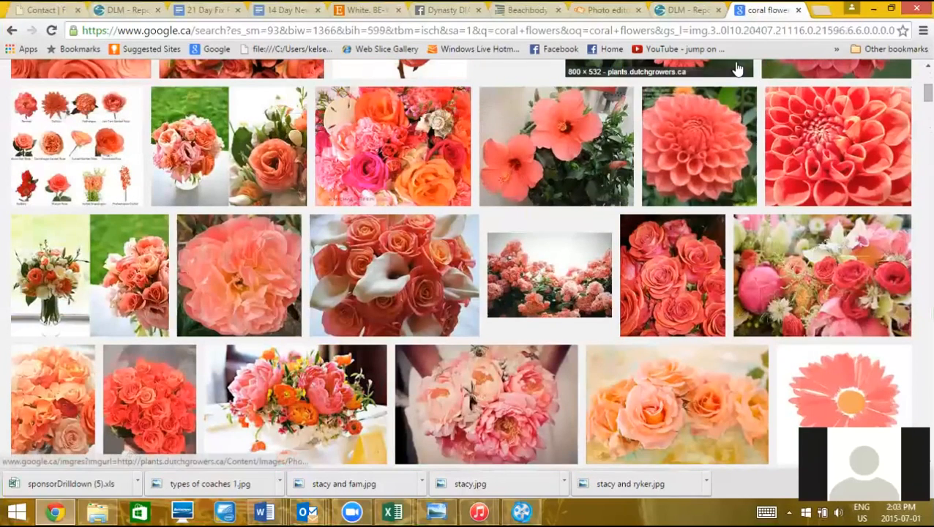
left_click(819, 151)
key("super+c")
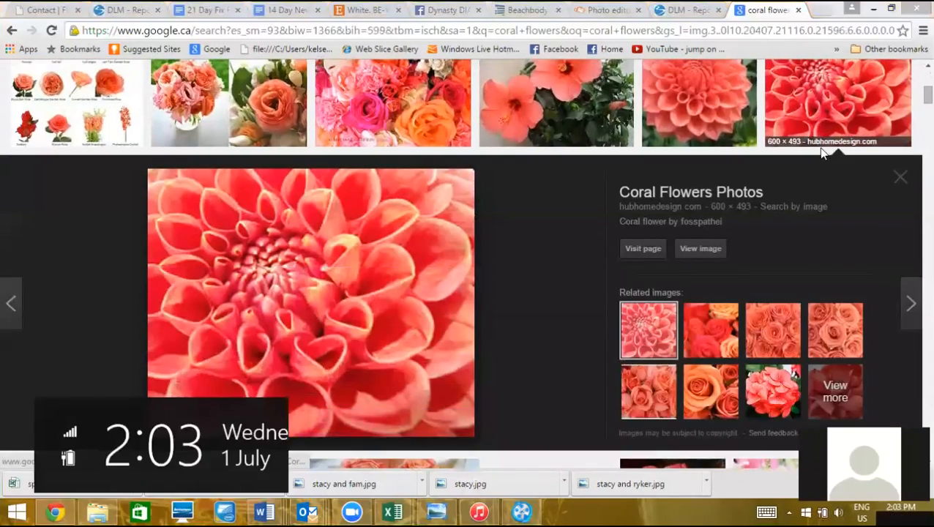
Save the dahlia image as 'June success club recognition' in the Success Club folder
right_click(341, 270)
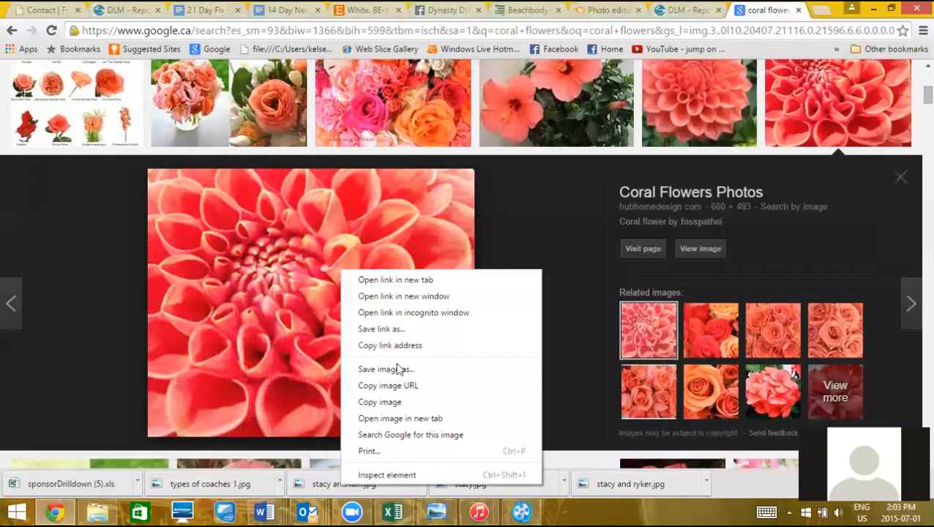
left_click(395, 370)
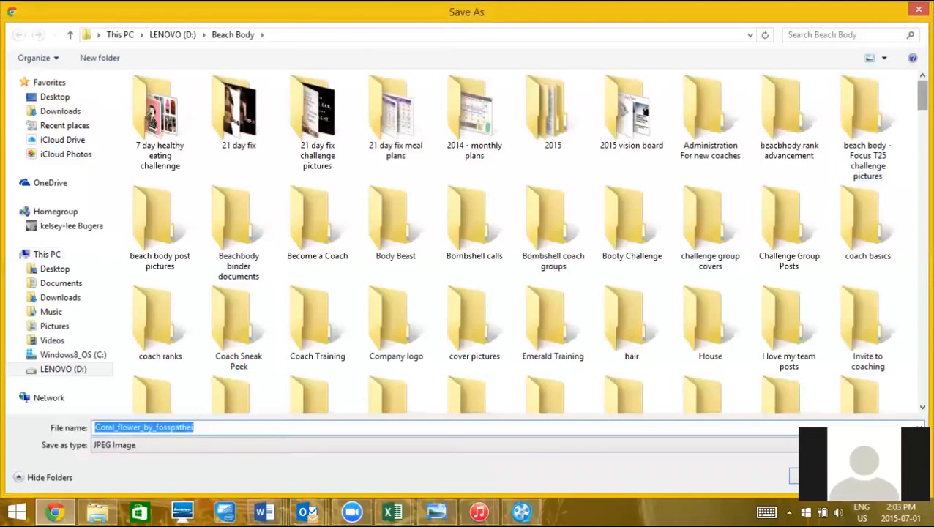
scroll(527, 240, "down", 5)
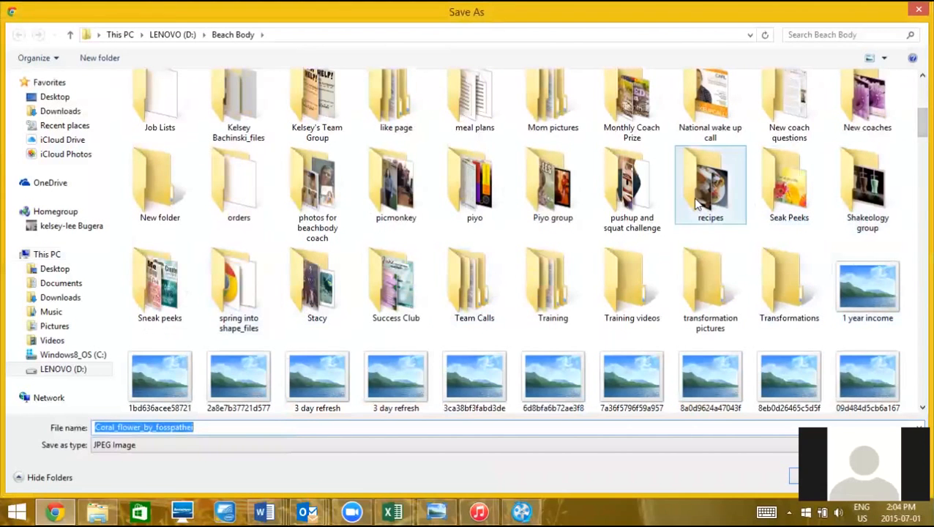
double_click(408, 284)
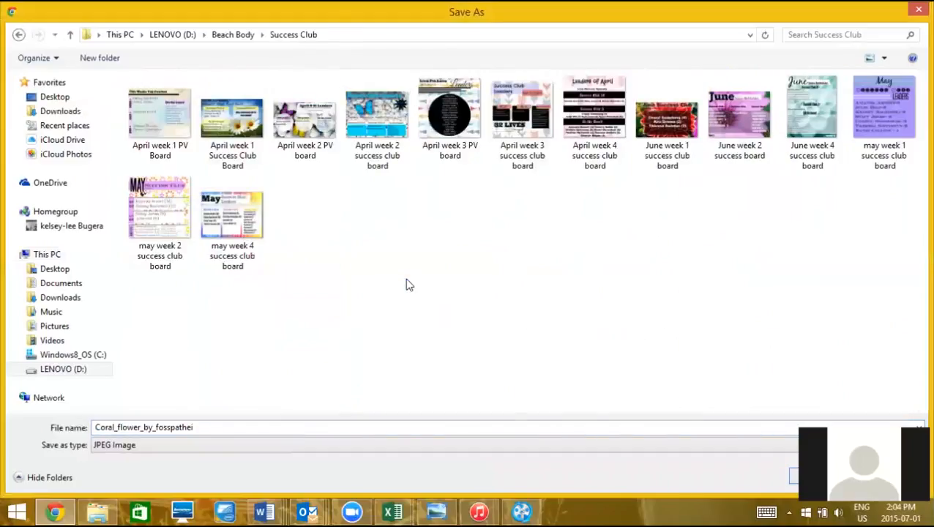
double_click(207, 426)
key("BackSpace")
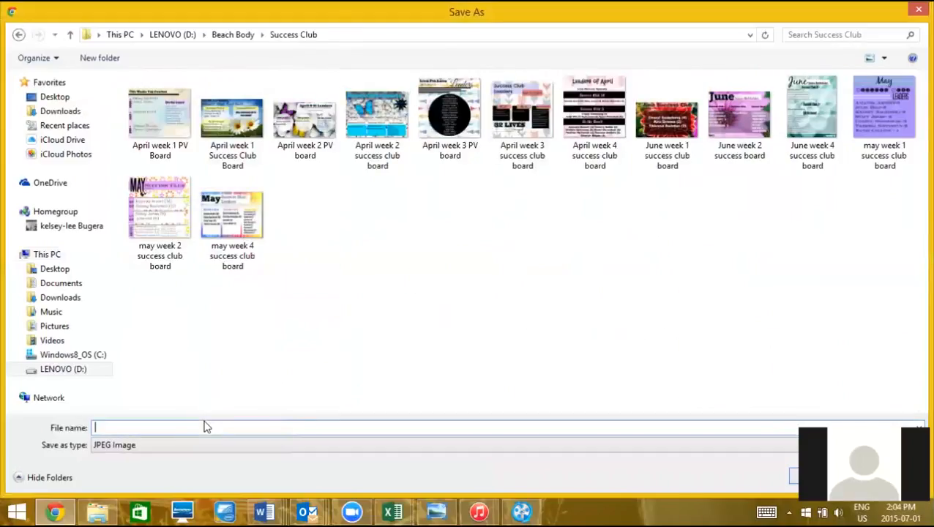
type("June success club recognition")
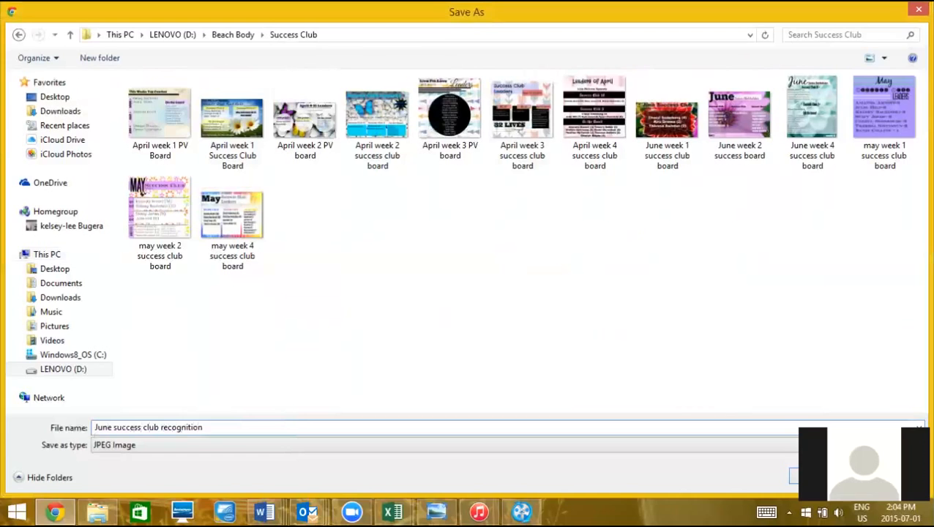
key("Return")
left_click(611, 9)
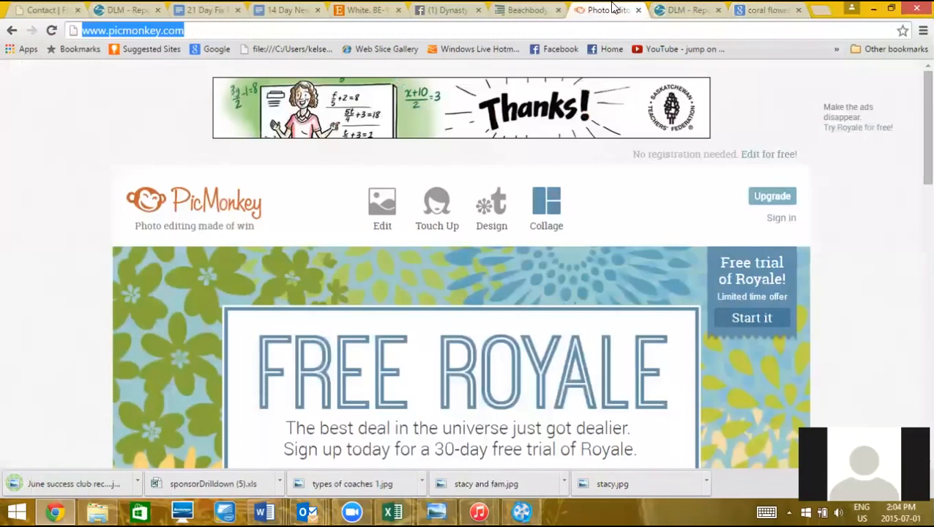
Open 'June success club recognition' from Beach Body > Success Club in the PicMonkey editor
mouse_move(391, 206)
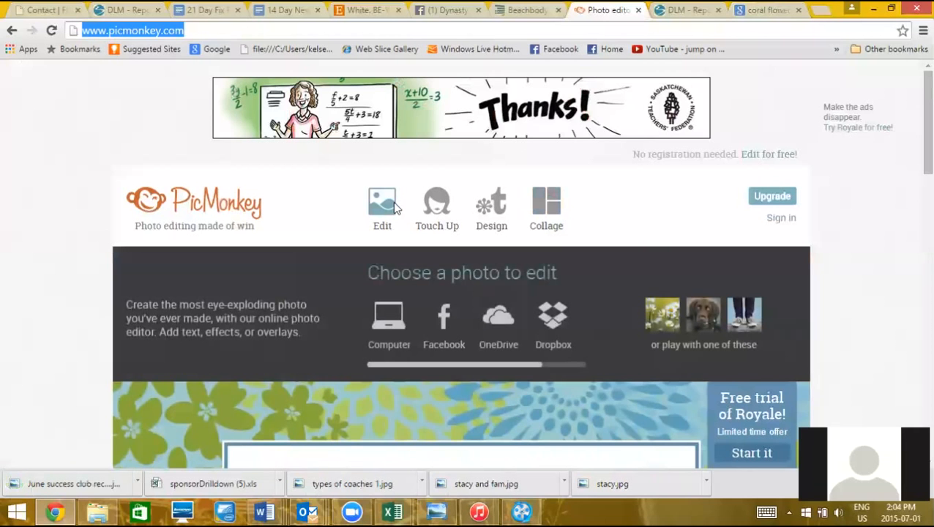
left_click(393, 322)
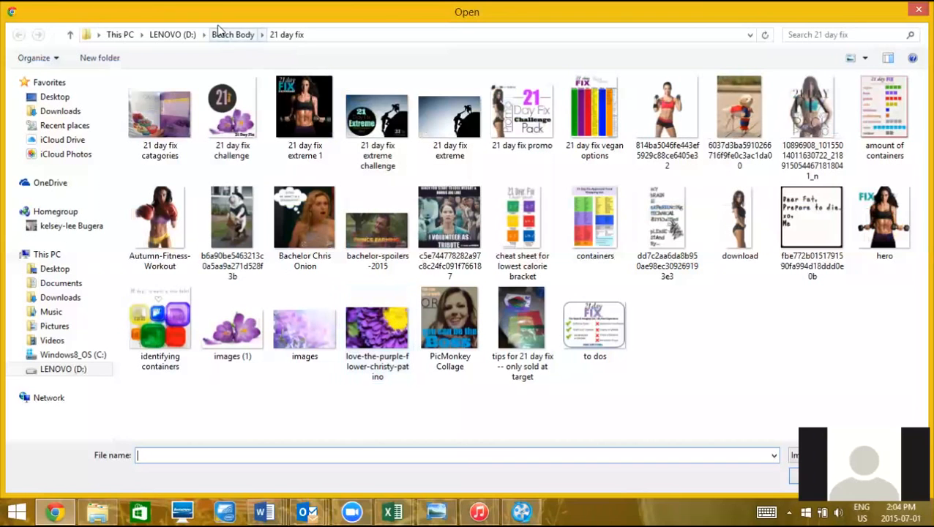
left_click(223, 34)
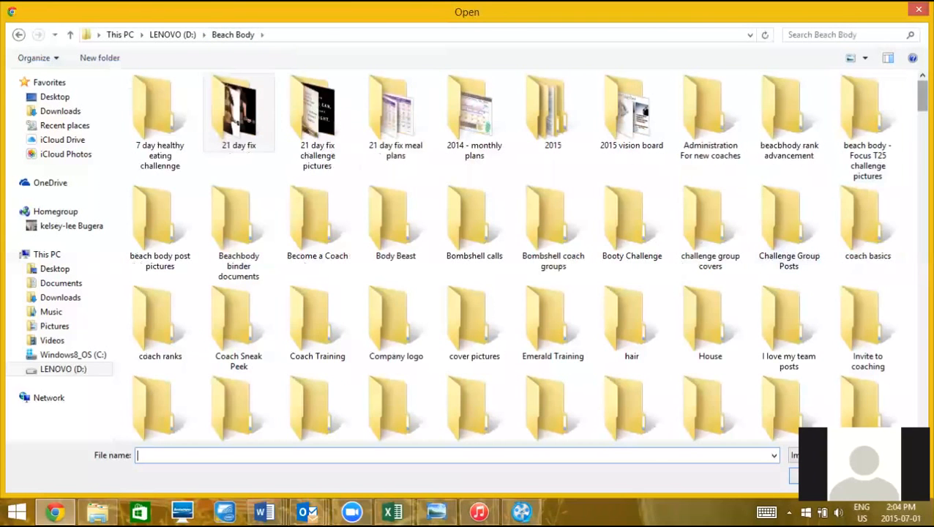
scroll(805, 207, "down", 5)
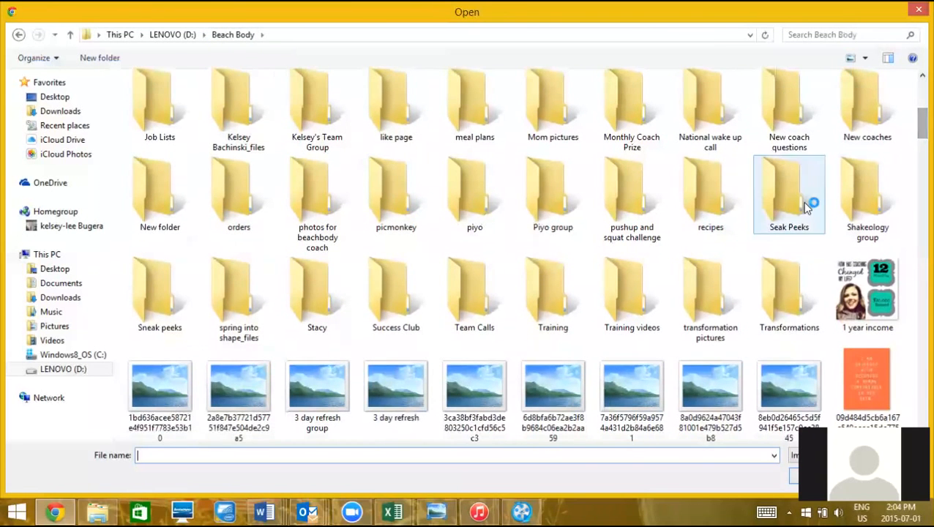
double_click(375, 312)
left_click(729, 117)
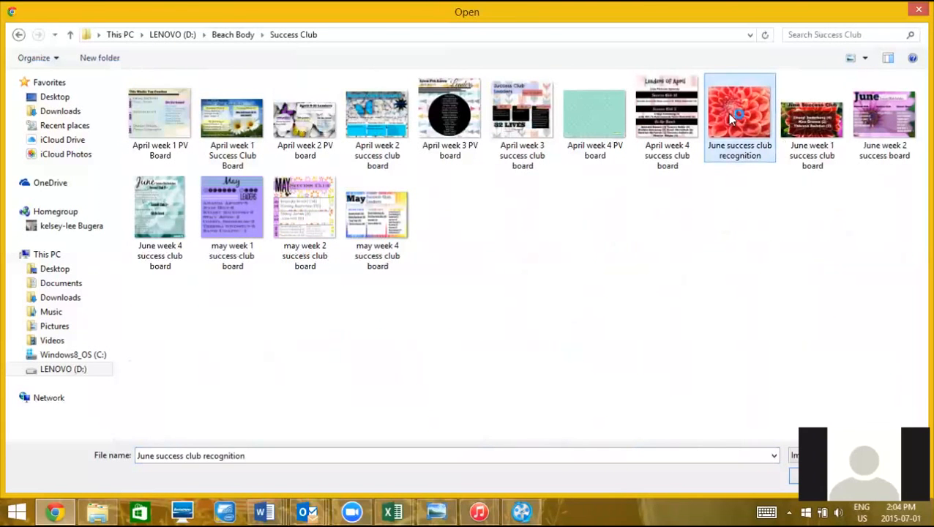
left_click(821, 475)
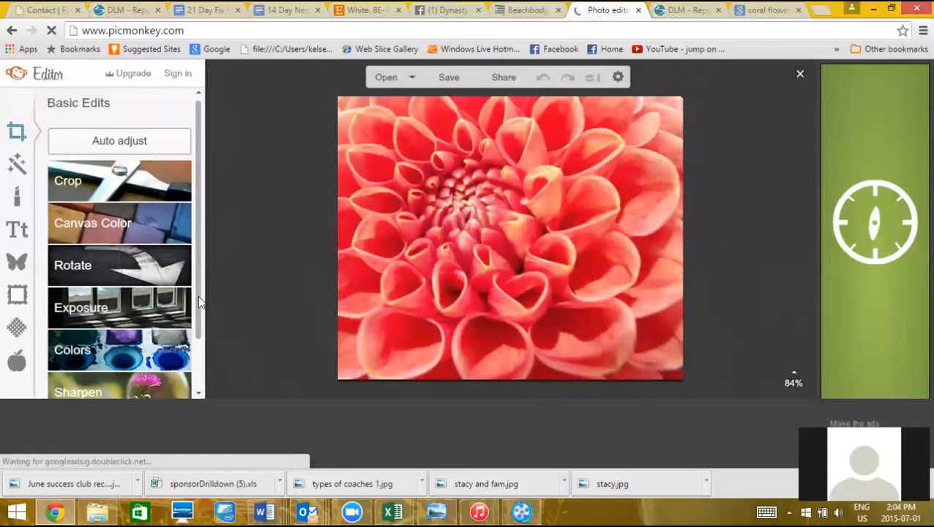
Resize the dahlia photo to width 2700 (2700 × 2219) with proportions kept
scroll(153, 383, "down", 2)
left_click(154, 383)
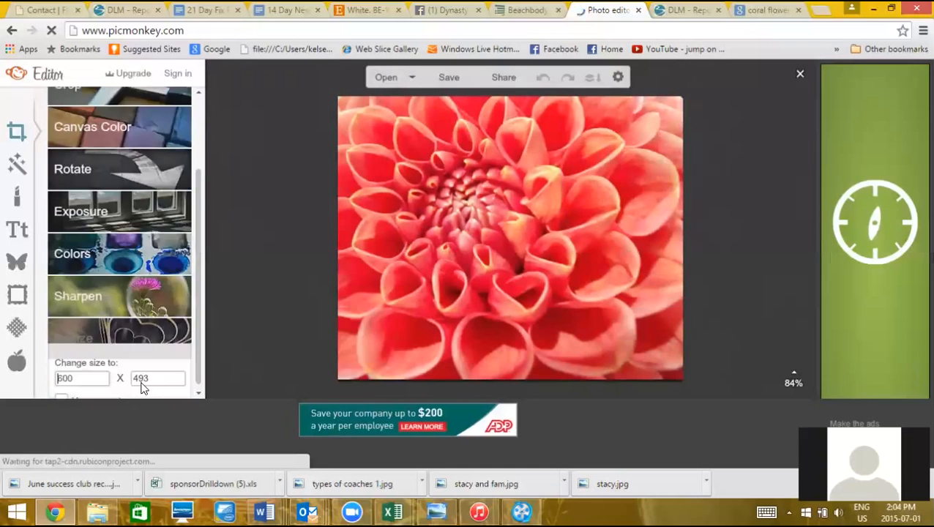
left_click(81, 311)
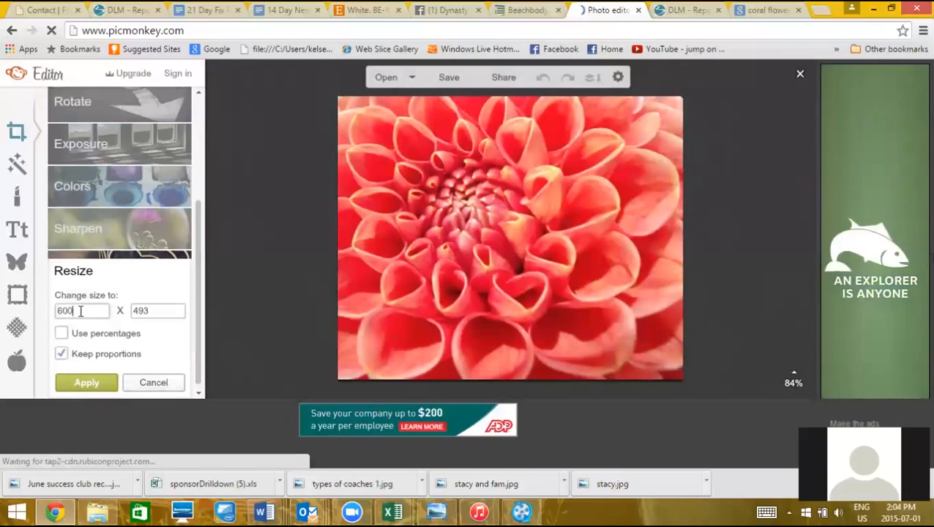
key("BackSpace")
key("BackSpace")
key("BackSpace")
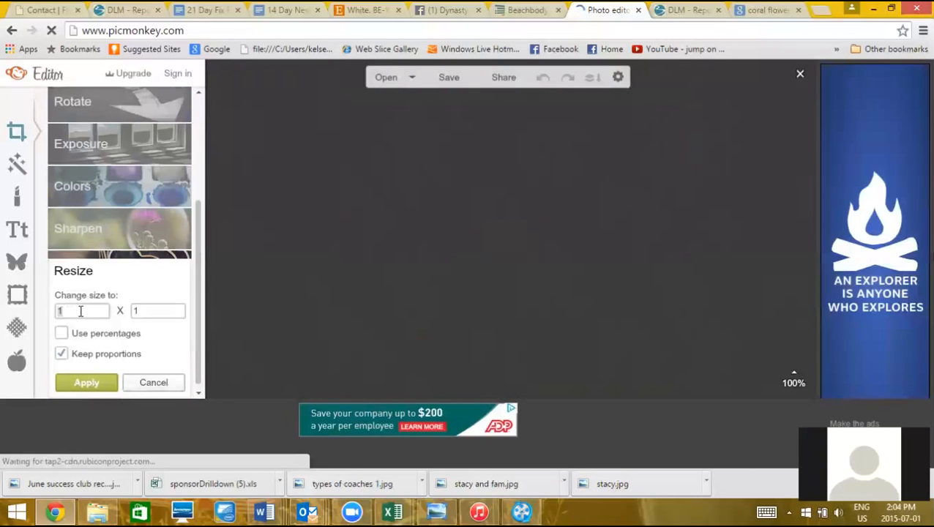
type("2500")
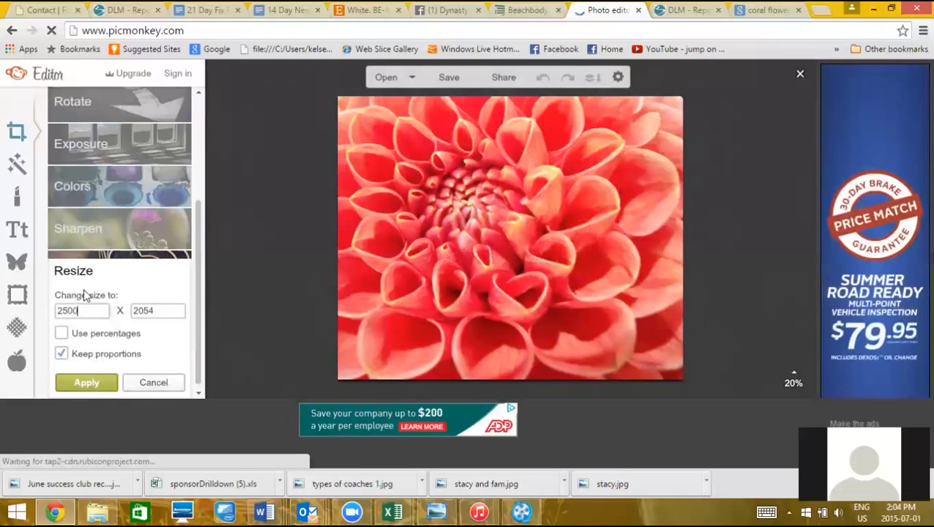
key("BackSpace")
key("BackSpace")
key("BackSpace")
type("700")
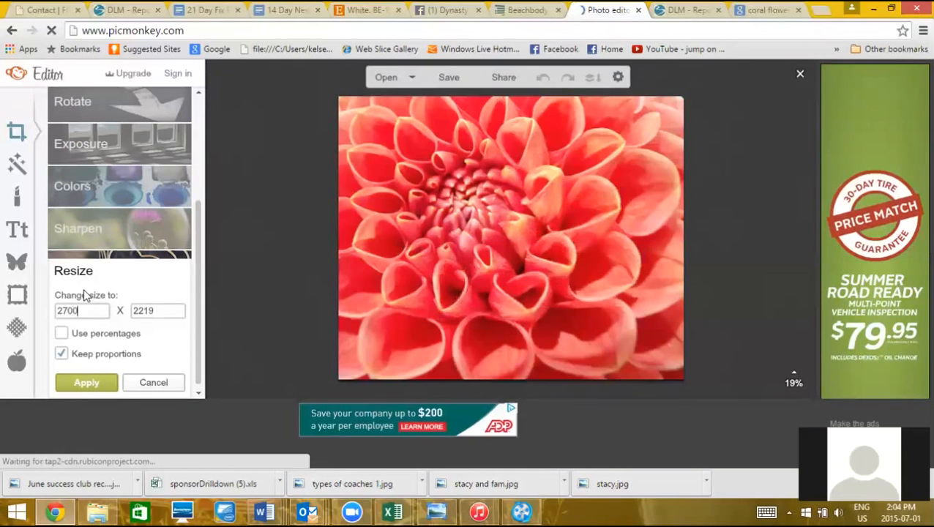
left_click(86, 383)
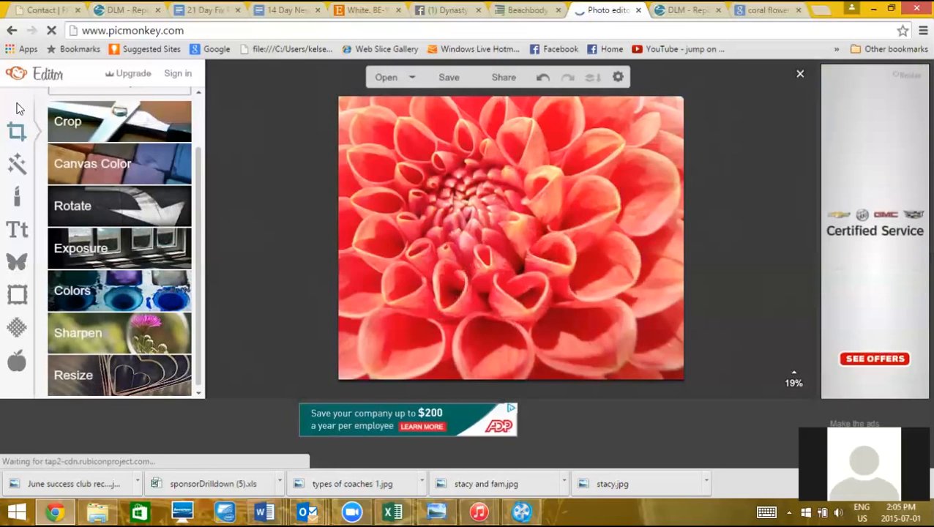
Add a geometric rectangle overlay and stretch it along the photo's top edge
left_click(18, 262)
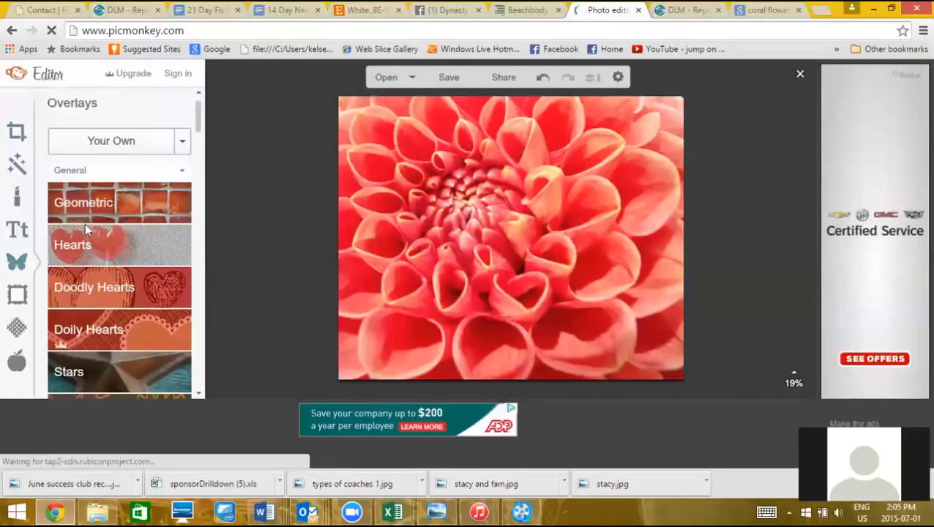
left_click(100, 207)
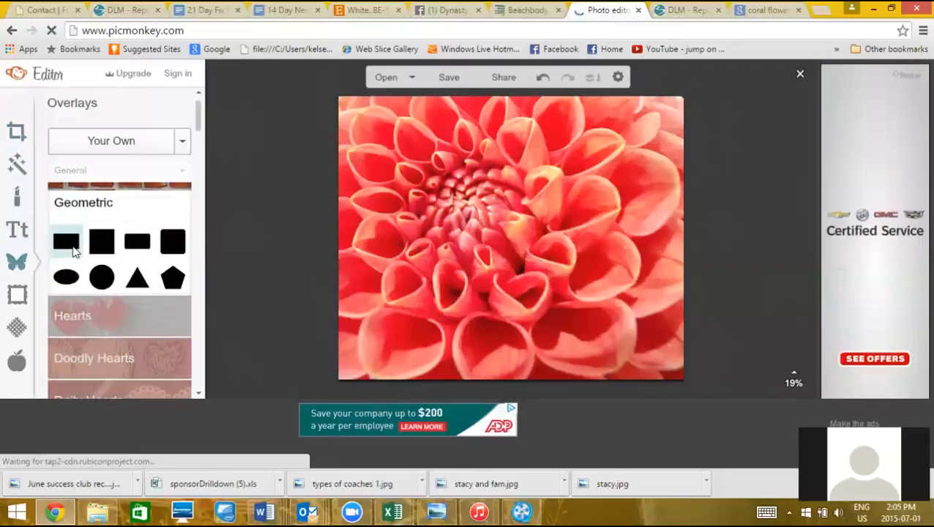
left_click(65, 240)
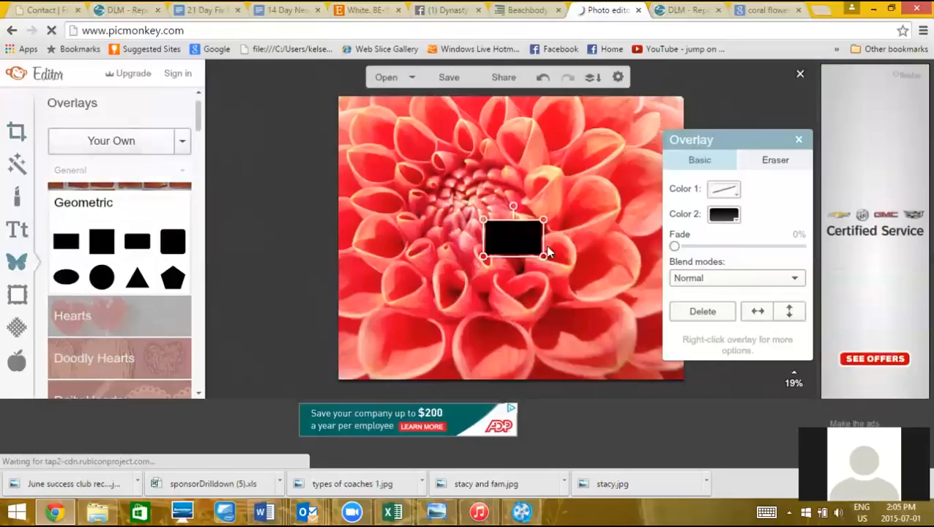
left_click_drag(501, 237, 645, 168)
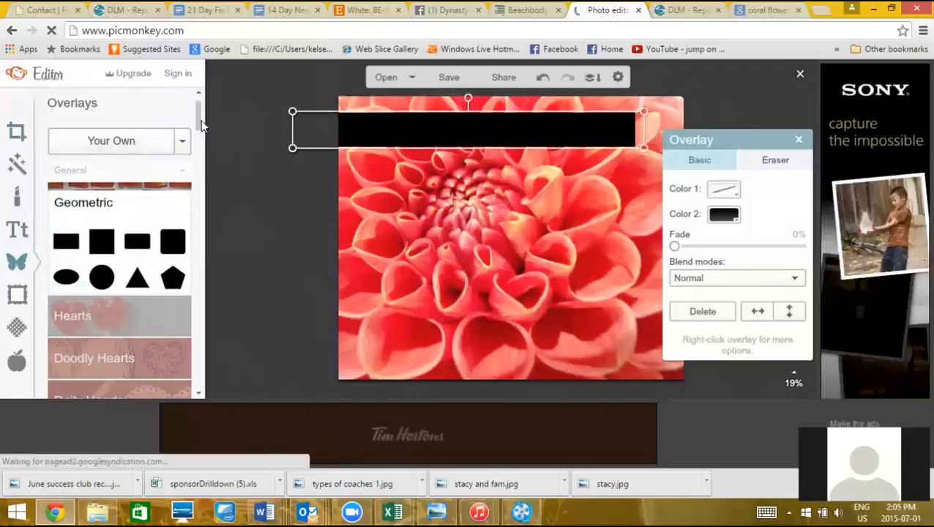
mouse_move(202, 126)
left_mouse_down()
mouse_move(209, 183)
mouse_move(196, 110)
left_mouse_up()
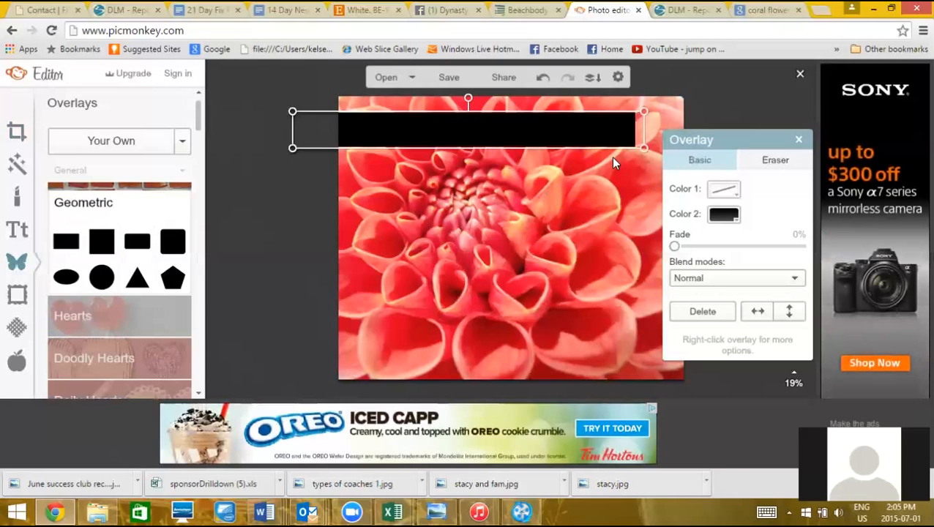
Color the rectangle white, fade it to 20%, and make it taller
left_click(738, 212)
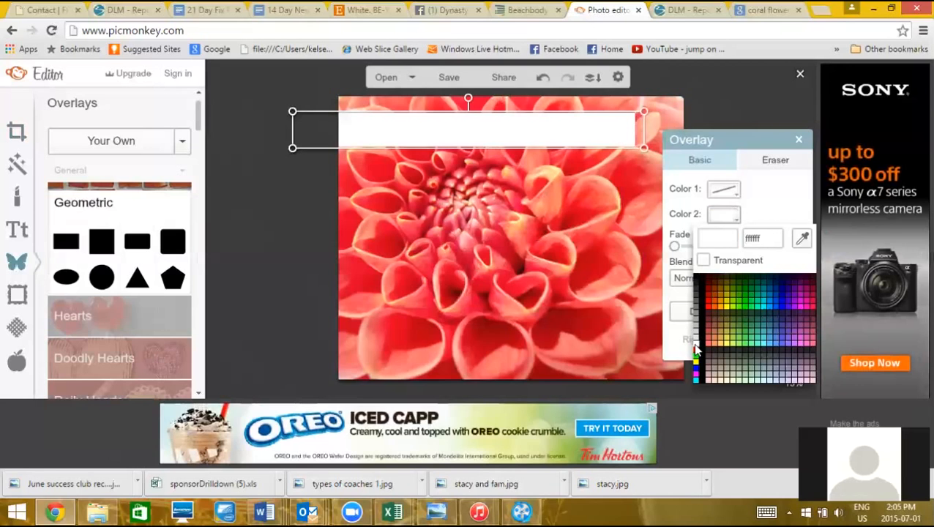
left_click(696, 351)
left_click(518, 260)
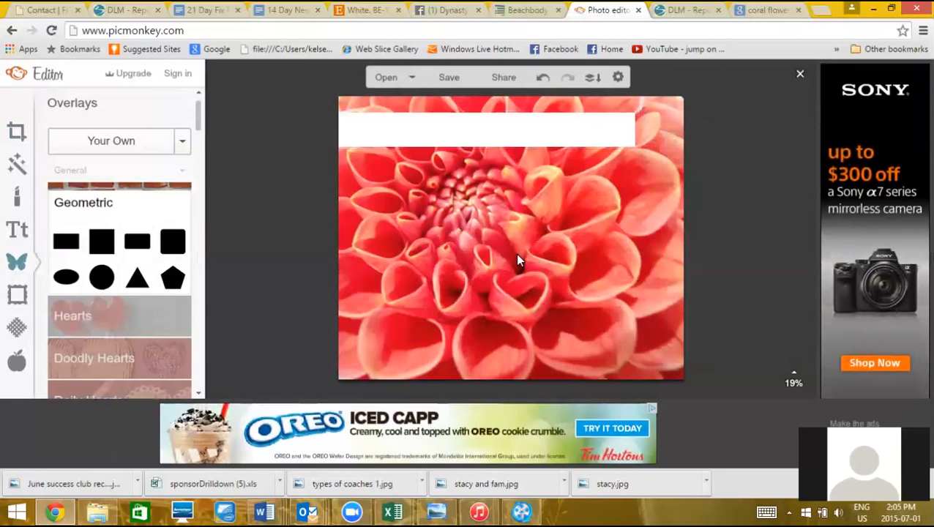
left_click(461, 127)
left_click_drag(685, 246, 701, 251)
left_click(610, 254)
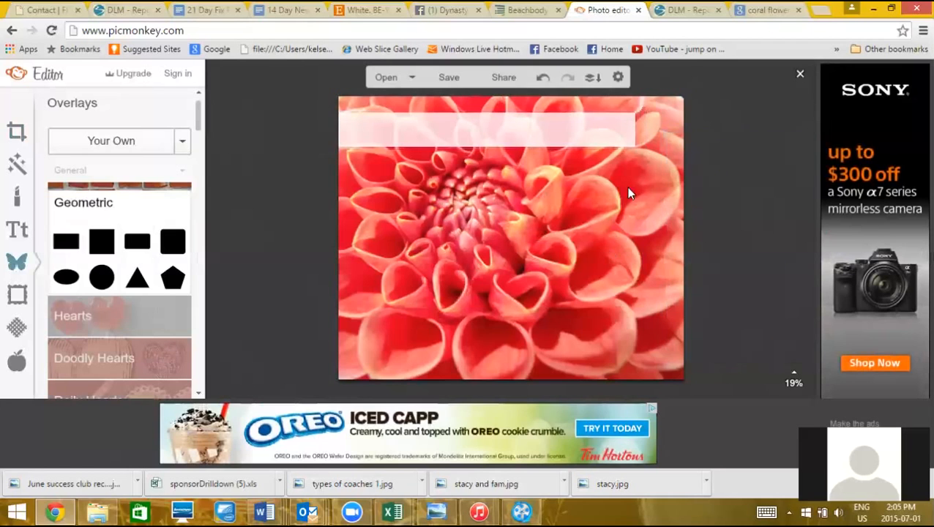
left_click(607, 139)
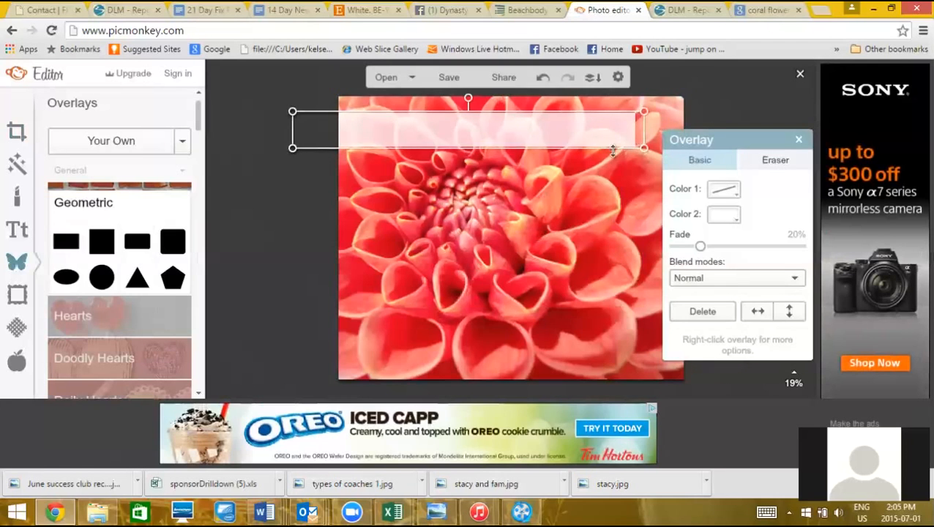
mouse_move(613, 150)
left_mouse_down()
mouse_move(614, 174)
mouse_move(613, 162)
left_mouse_up()
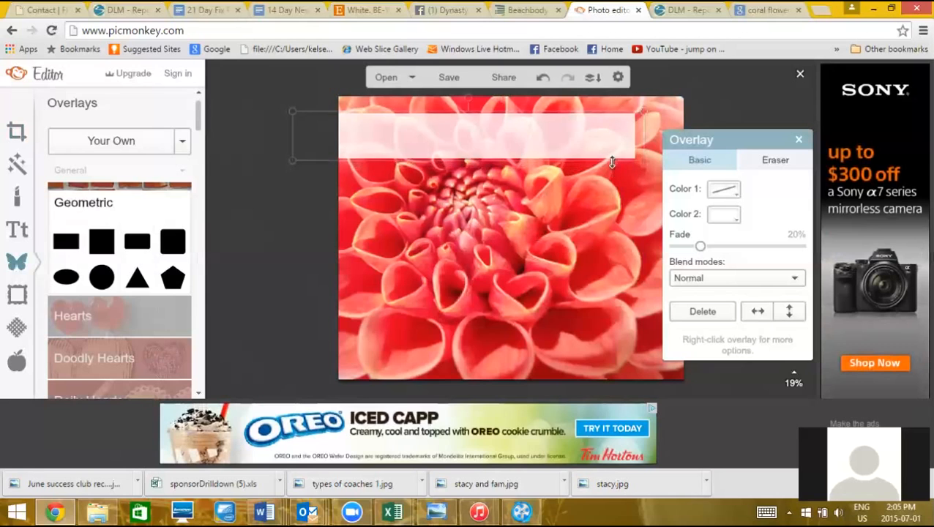
left_click(569, 254)
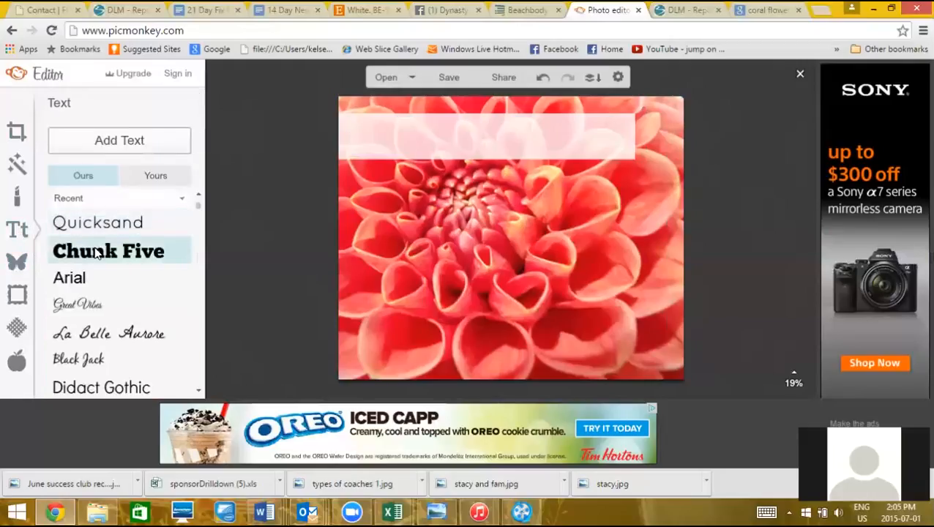
Add 'June' in Black Jack script, enlarged and placed on the left of the banner
left_click(106, 360)
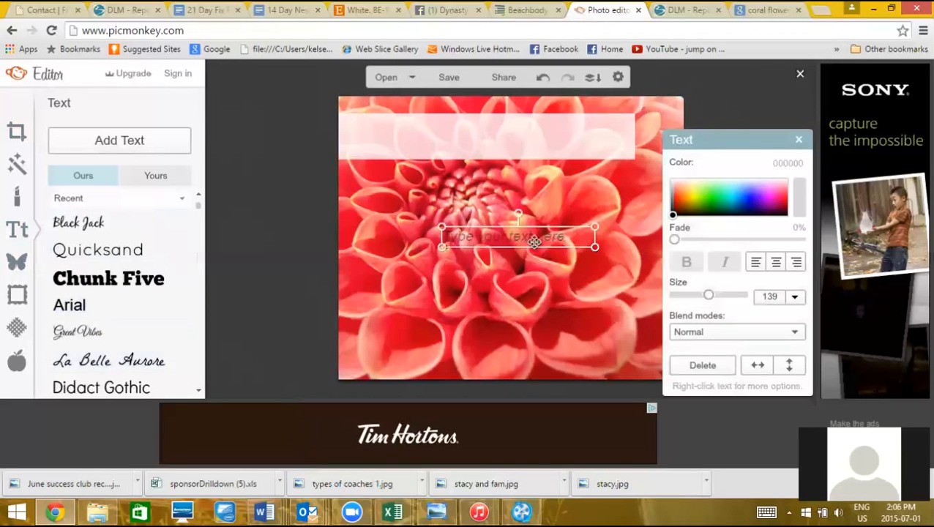
left_click(530, 237)
type("June")
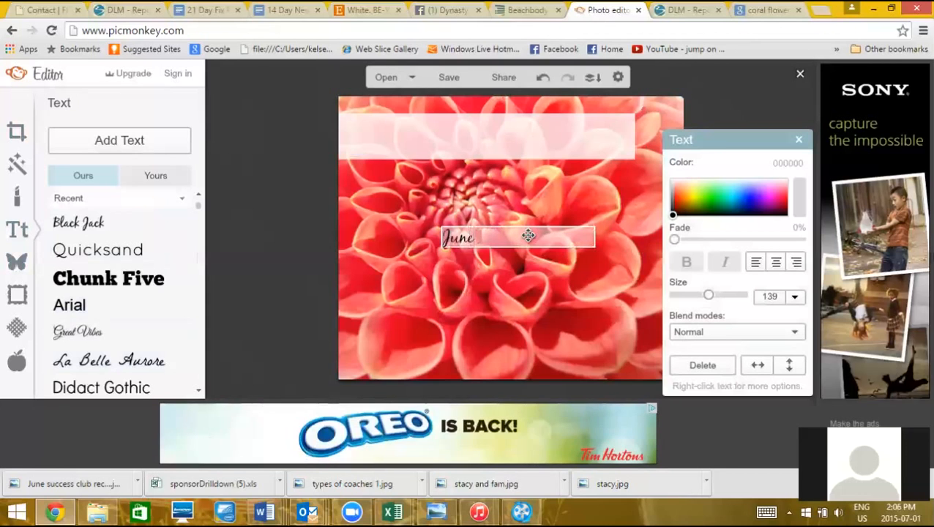
left_click_drag(595, 238, 584, 318)
left_click_drag(543, 283, 449, 154)
left_click(458, 228)
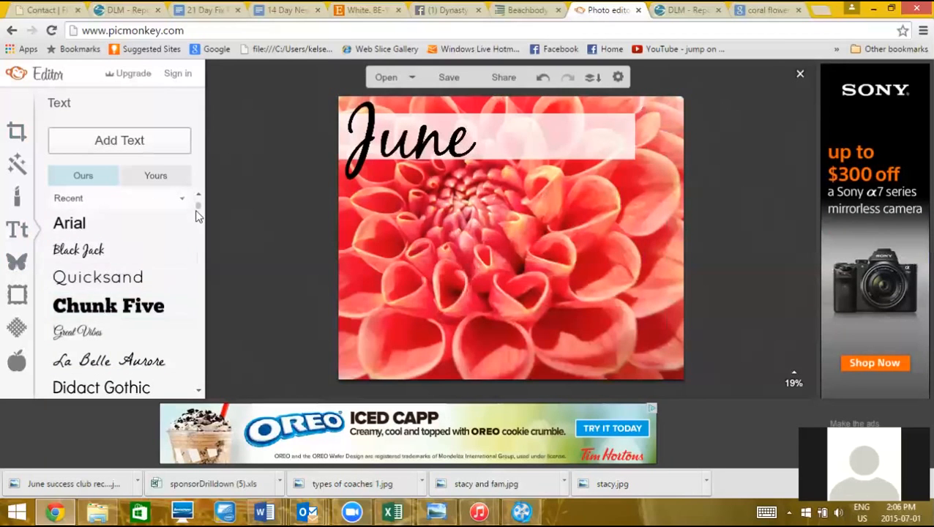
scroll(197, 211, "down", 3)
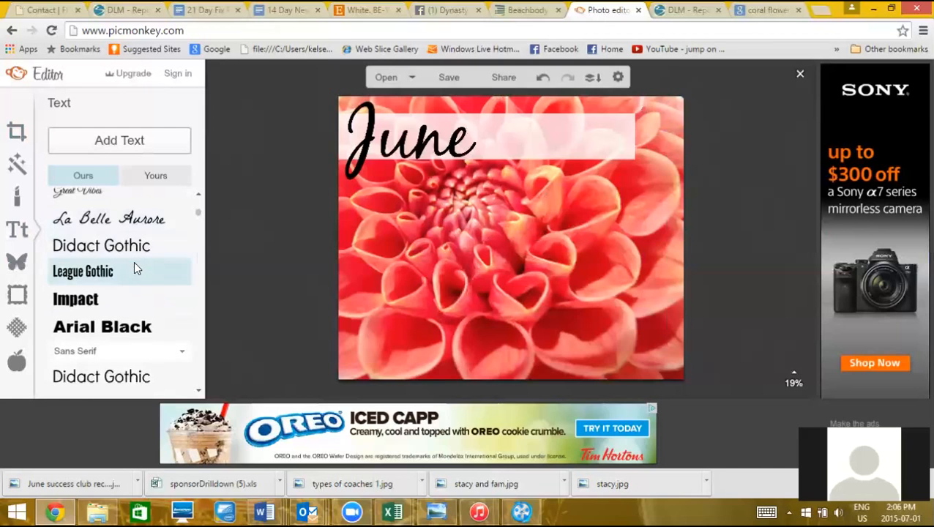
Add 'Success Club board' text beside 'June', enlarged and nudged up within the banner
left_click(140, 146)
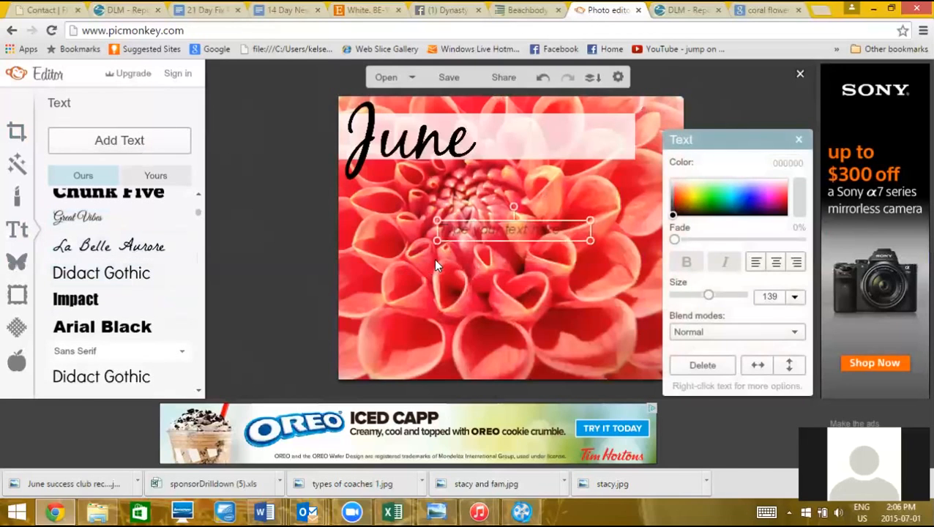
left_click(458, 235)
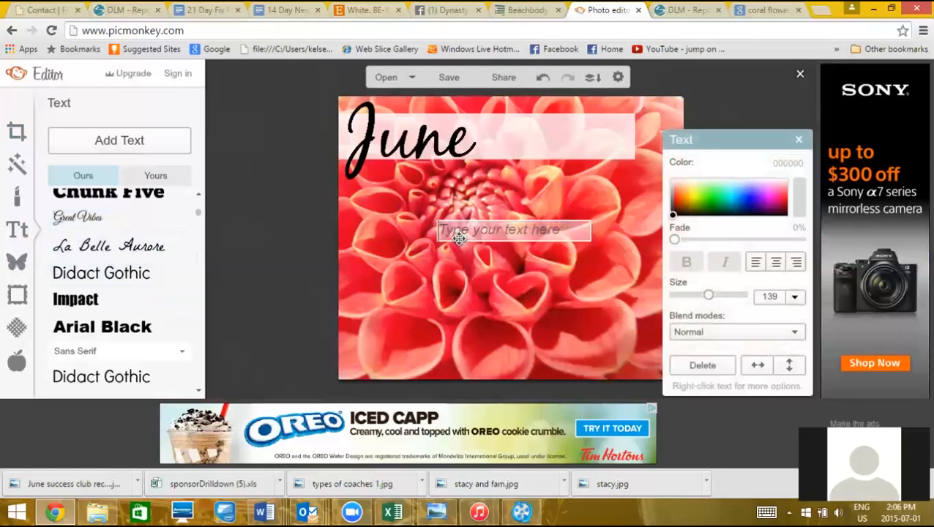
type("Success Club board")
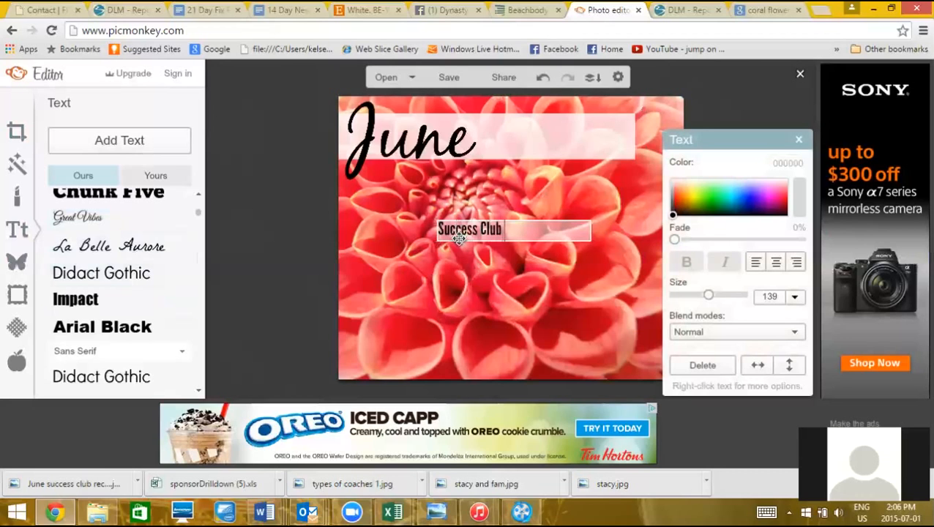
left_click(557, 263)
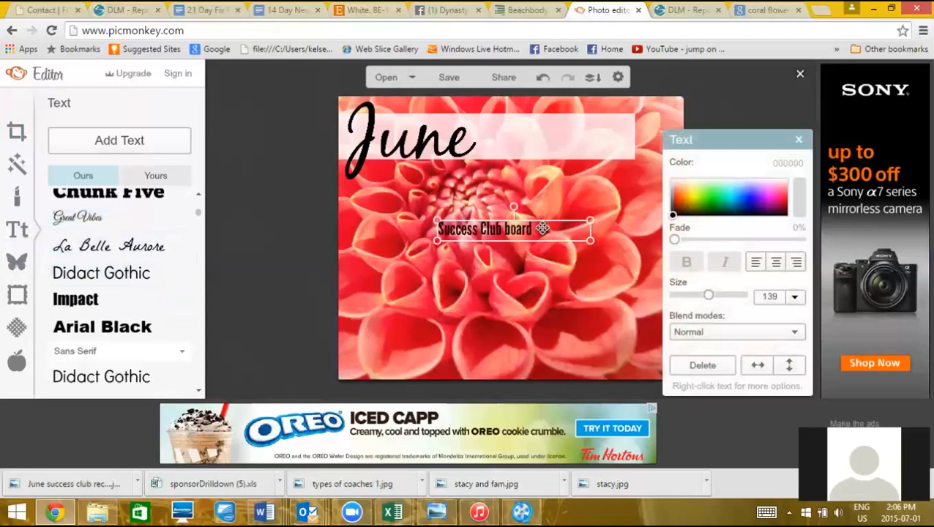
left_click_drag(542, 228, 581, 151)
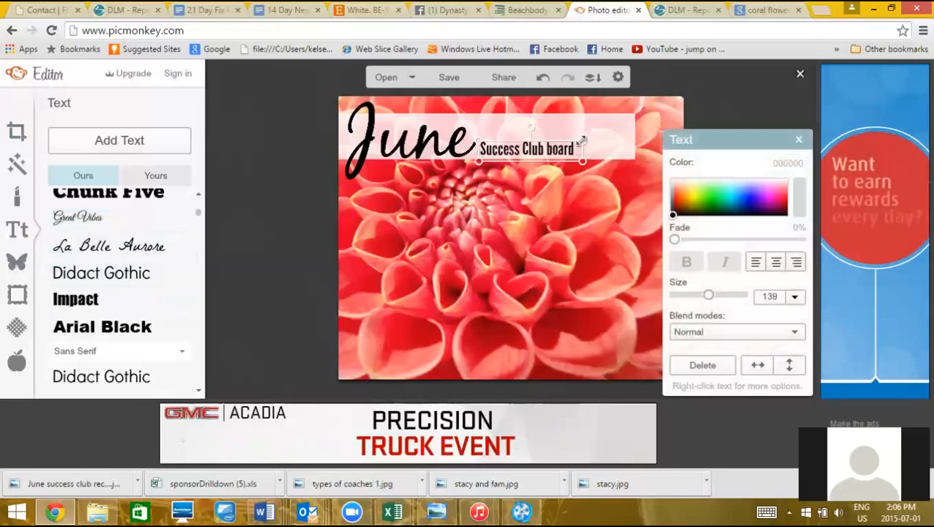
left_click_drag(582, 140, 636, 134)
left_click(551, 243)
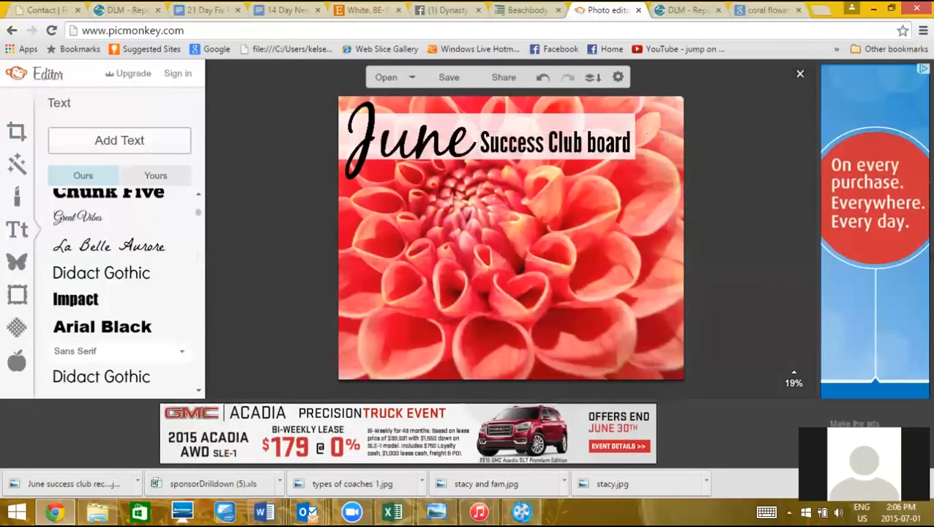
left_click(633, 147)
left_click_drag(625, 146, 622, 134)
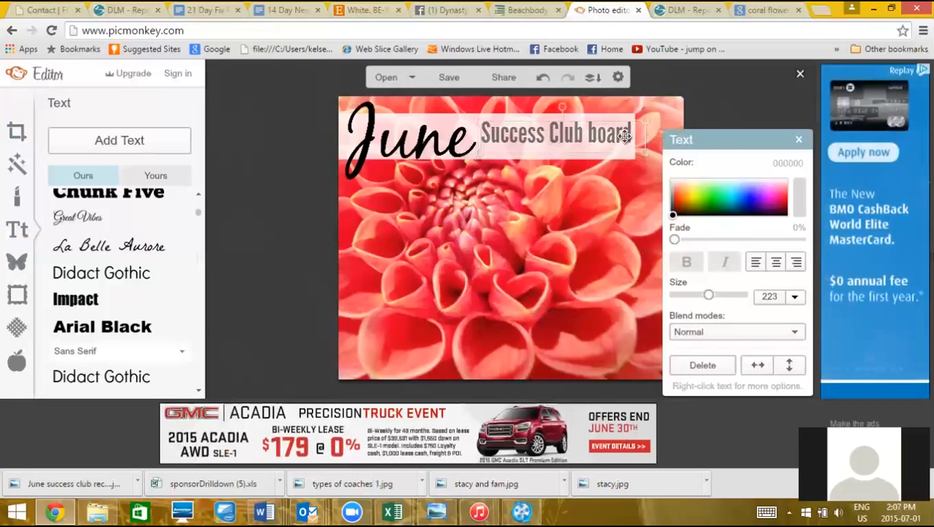
left_click(604, 228)
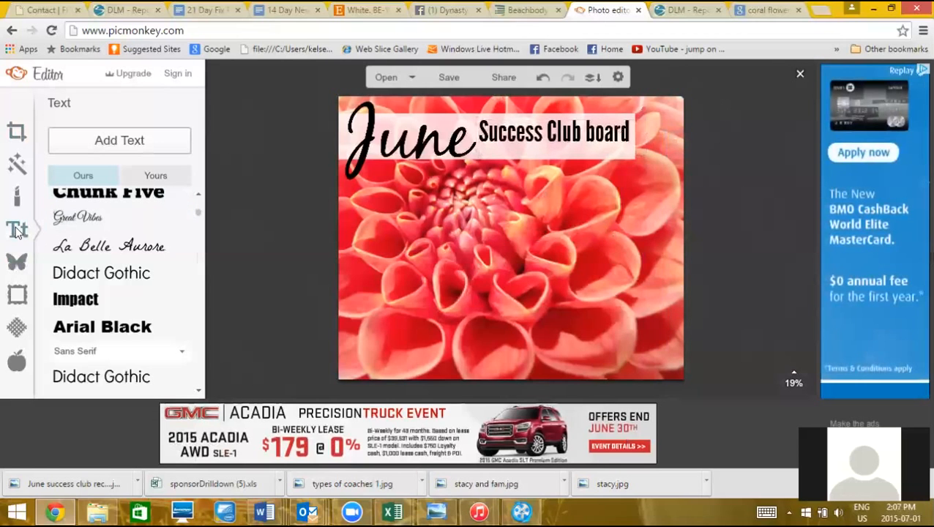
left_click(17, 260)
Stretch a rectangle into a thin line under the title and duplicate it just below
left_click(64, 244)
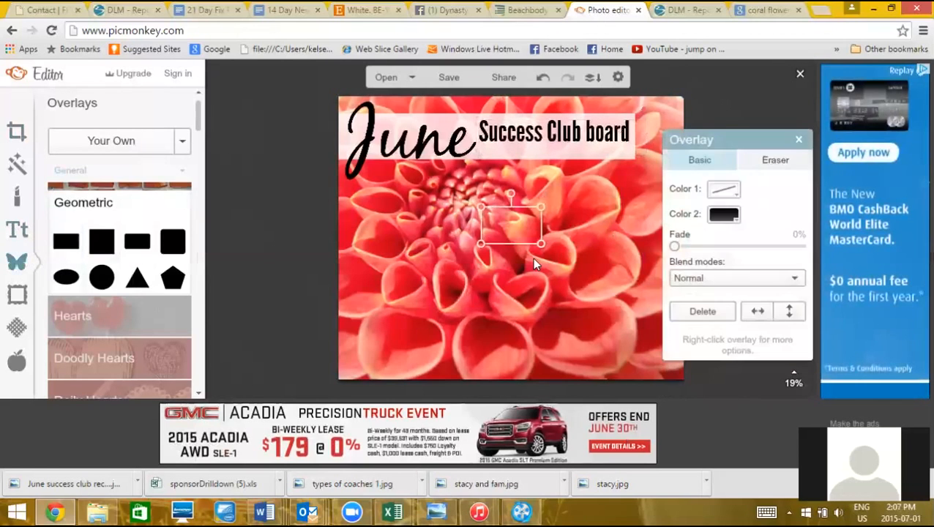
left_click_drag(536, 231, 571, 146)
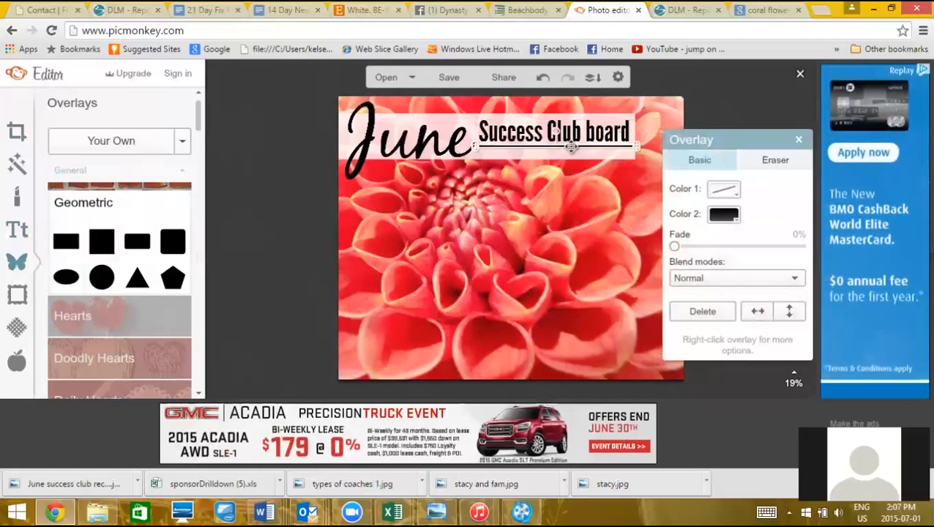
right_click(570, 146)
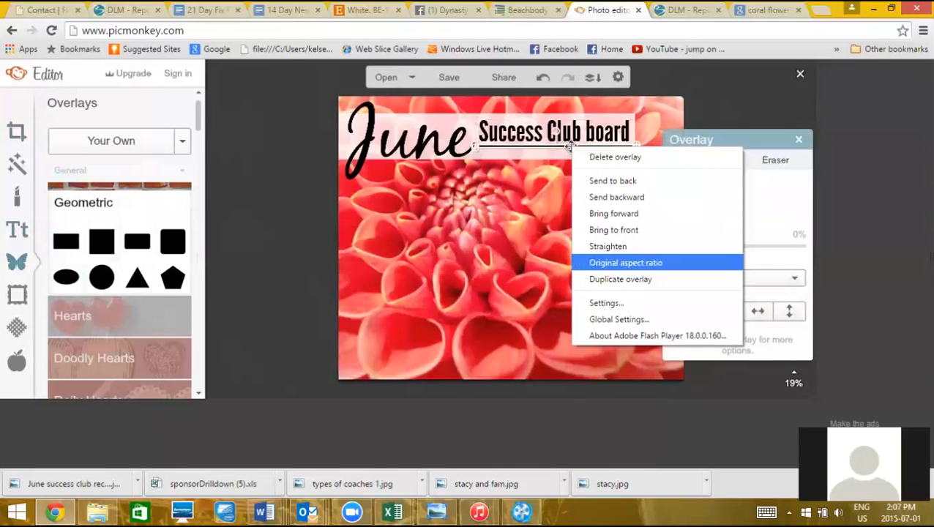
left_click(610, 280)
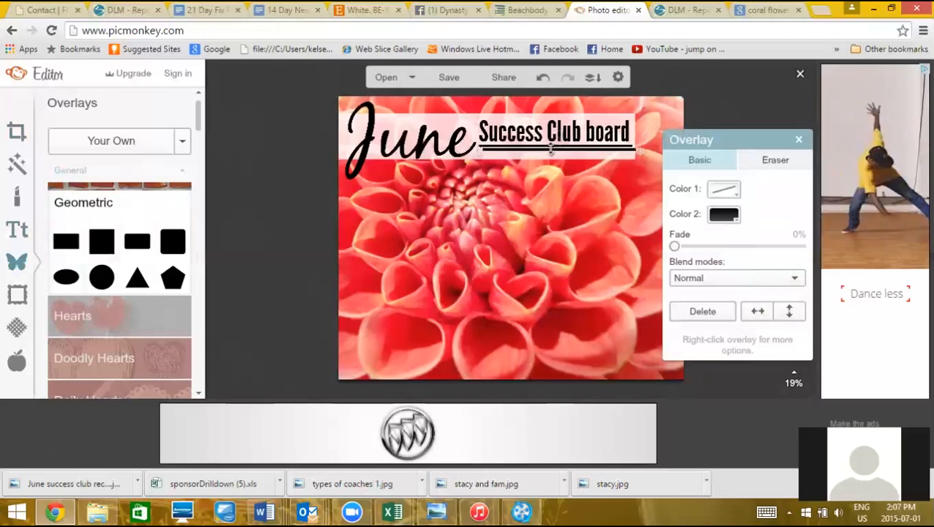
left_click_drag(550, 149, 551, 145)
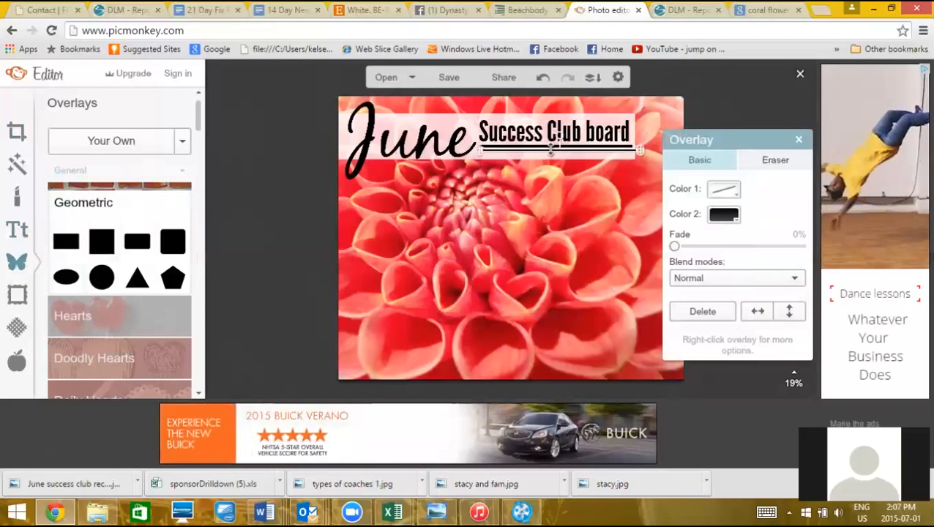
left_click(543, 76)
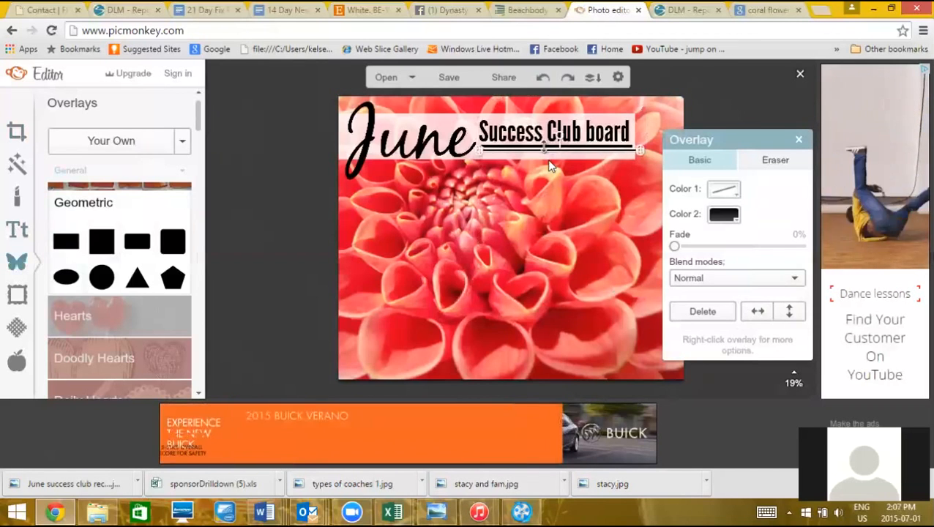
left_click_drag(542, 150, 538, 152)
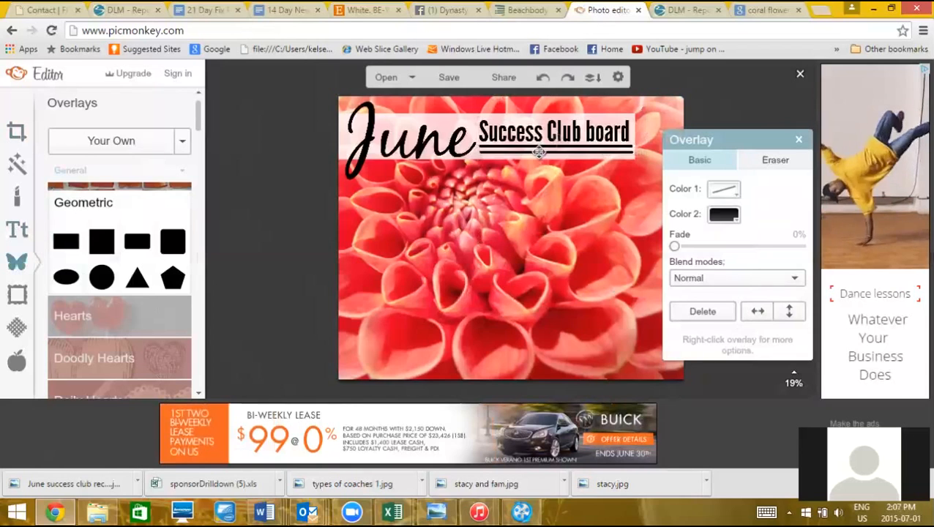
left_click(546, 180)
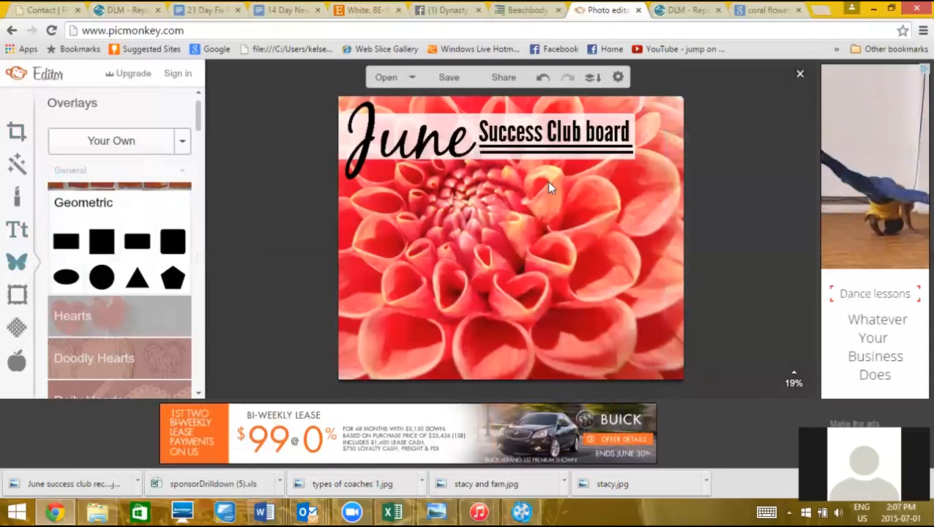
Add a near-white 'Live.Fit.Love Dynasty' tagline at size 110 under the title
left_click(17, 232)
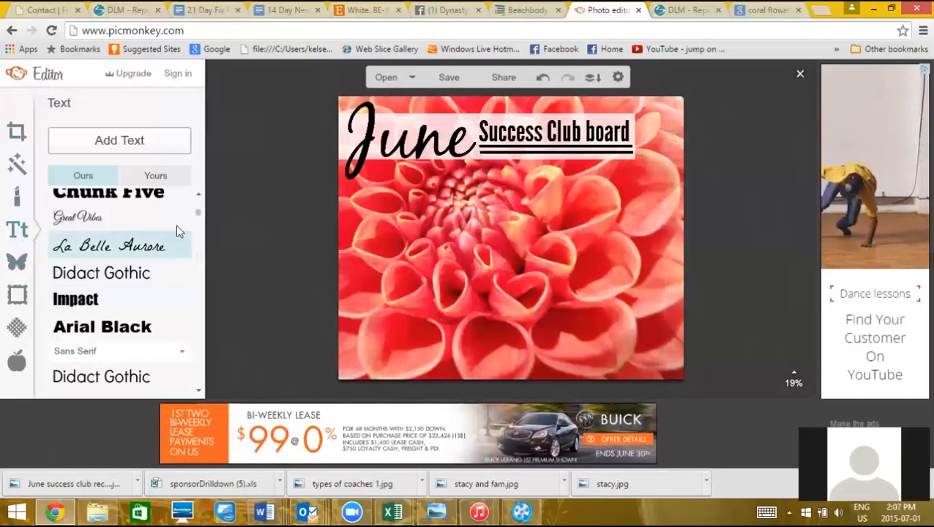
left_click(198, 194)
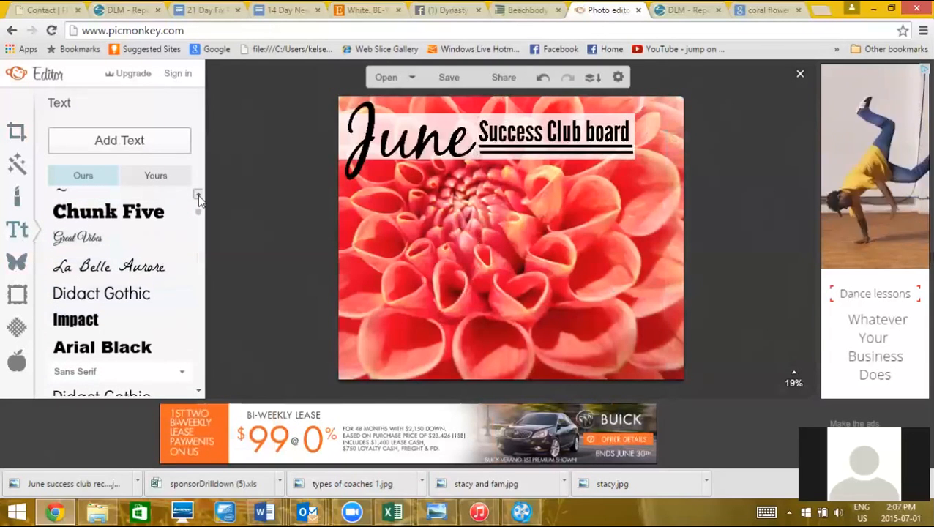
left_click(198, 195)
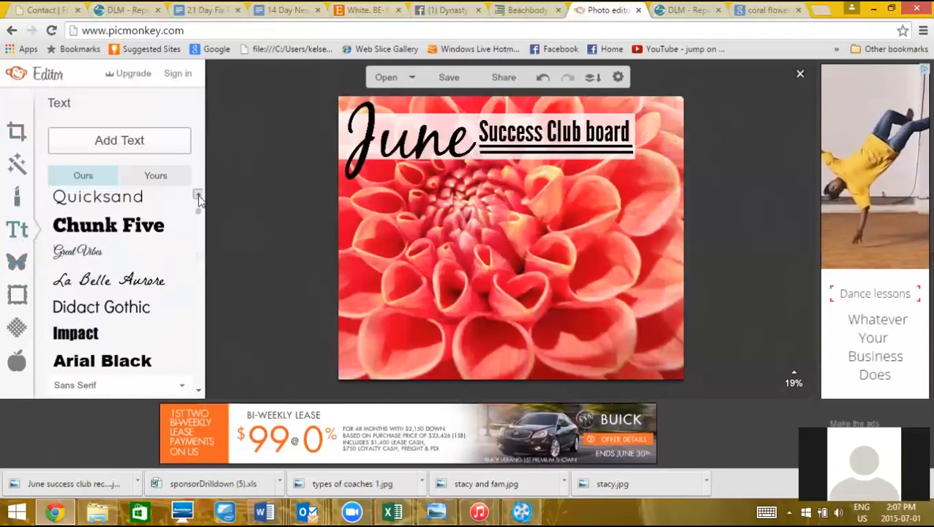
left_click(153, 141)
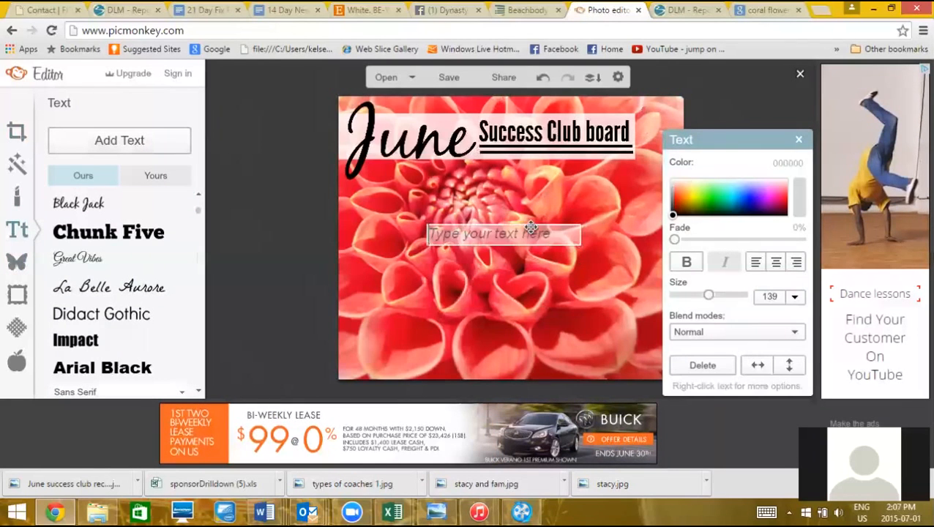
left_click(534, 233)
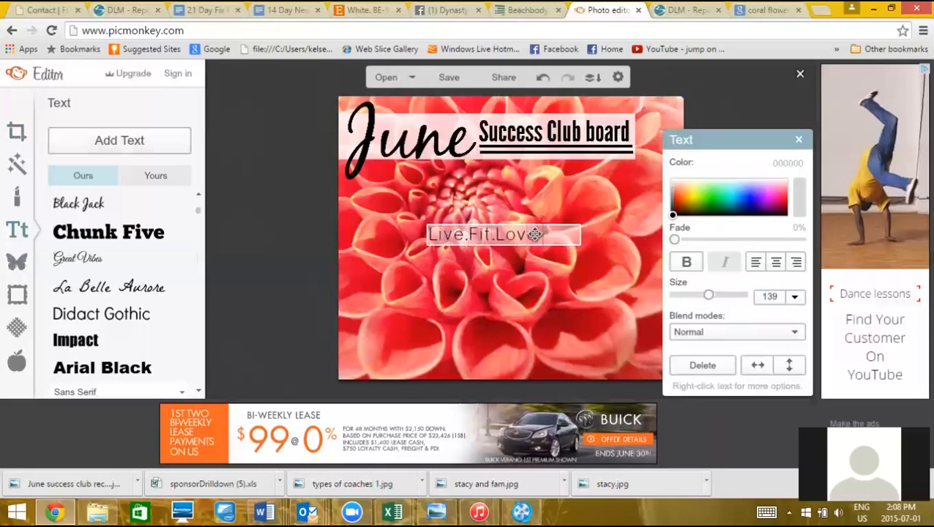
type("Live.Fit.Love Dynasty")
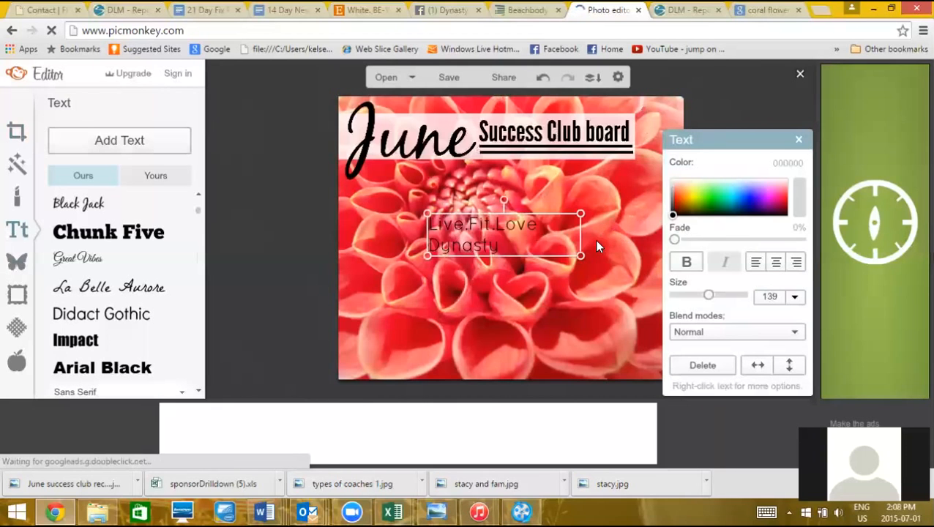
left_click_drag(580, 234, 632, 172)
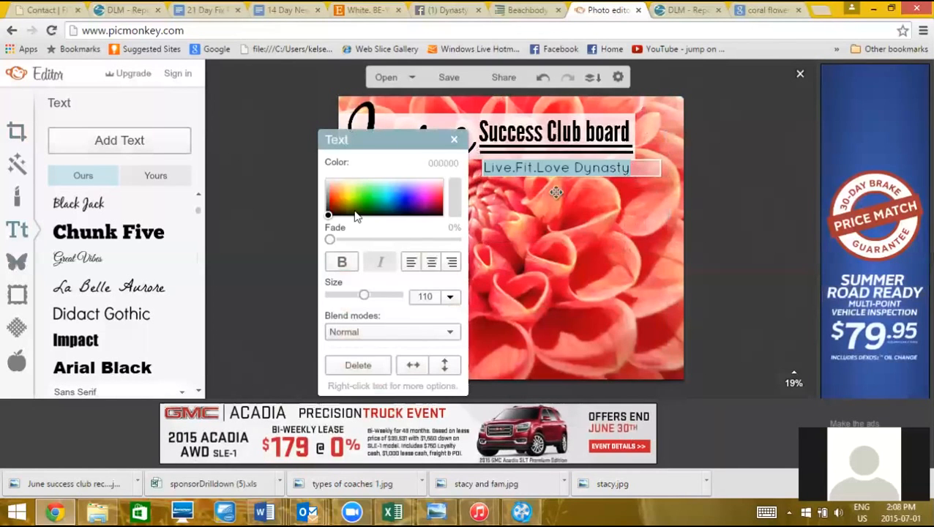
left_click_drag(333, 216, 325, 178)
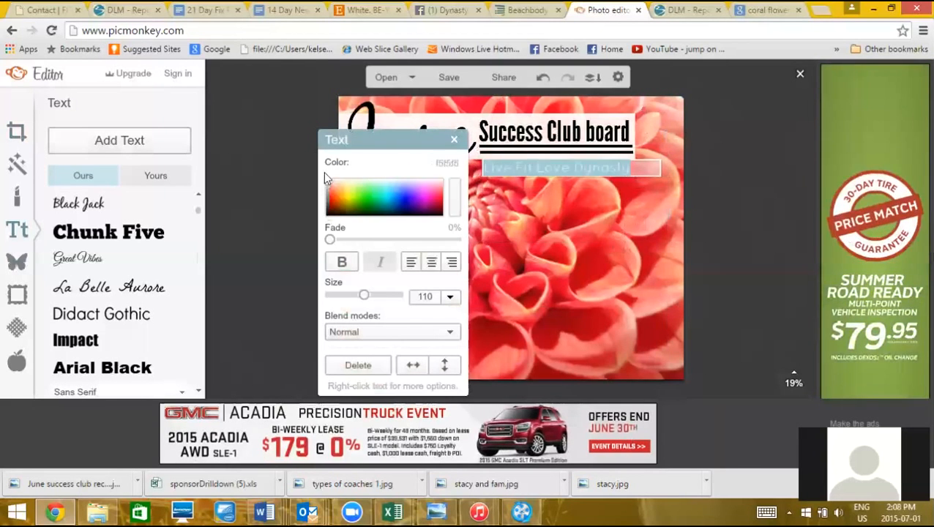
left_click(620, 278)
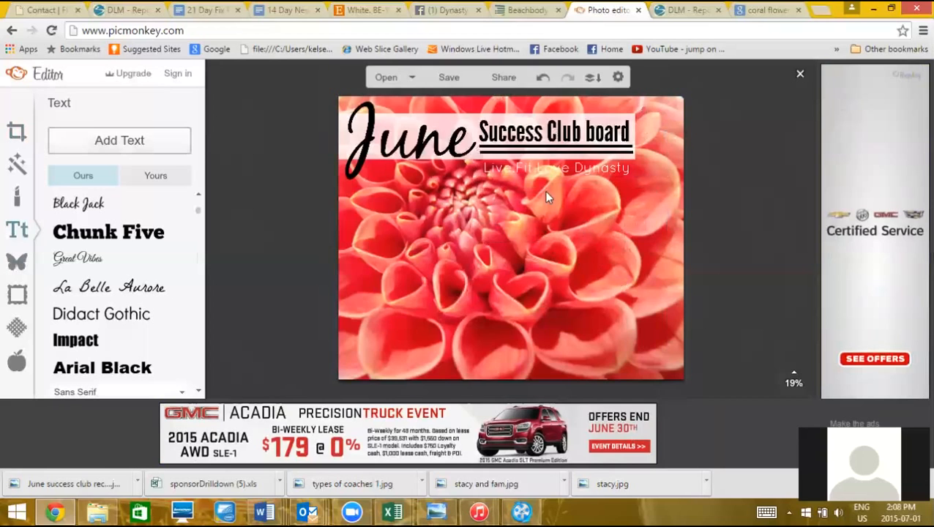
key("super+c")
Paste the names list into a new text box and set its size to 50
left_click(146, 142)
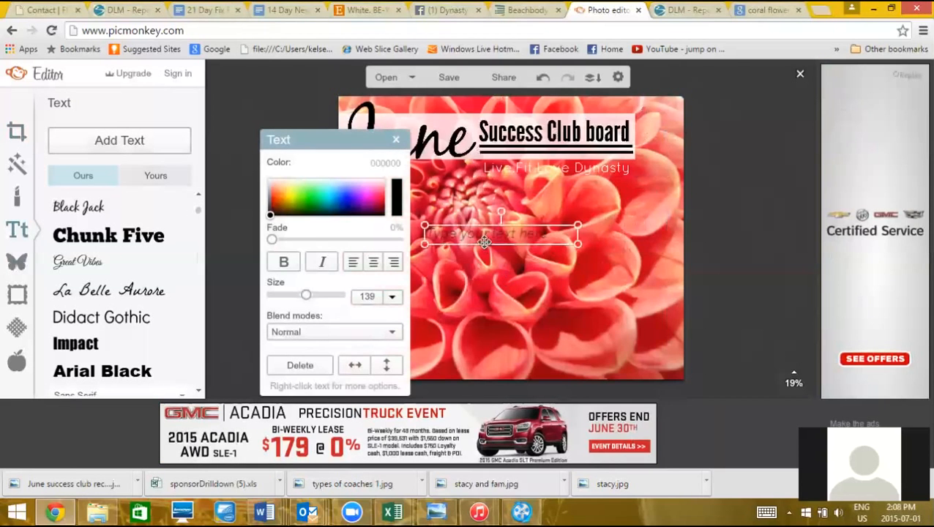
left_click(484, 235)
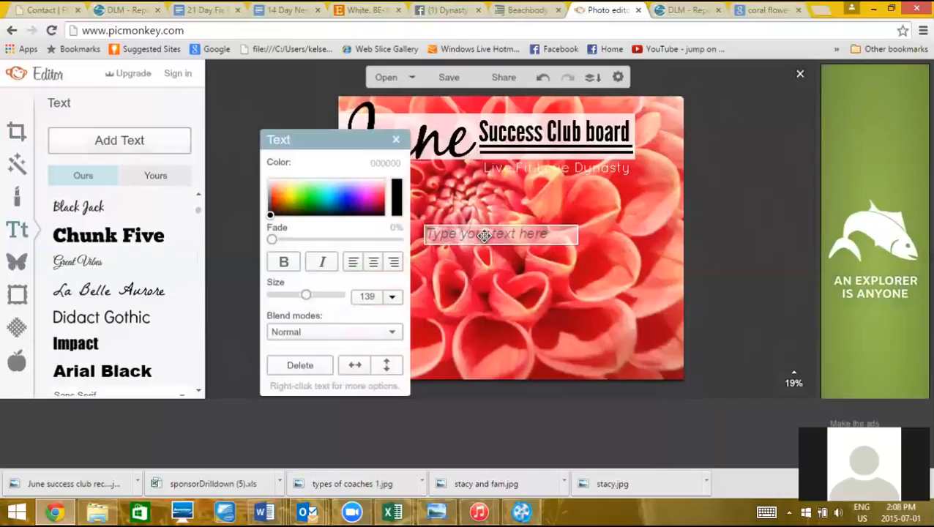
key("ctrl+v")
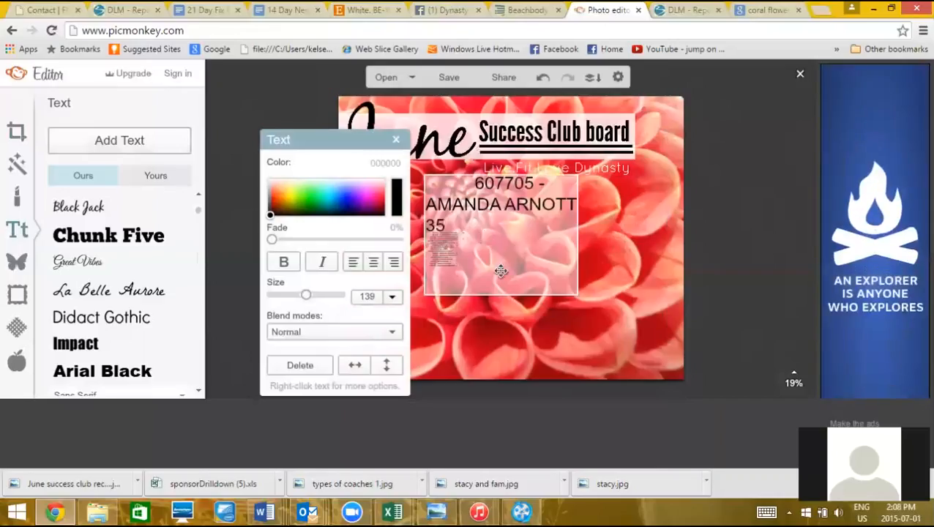
left_click_drag(536, 251, 544, 286)
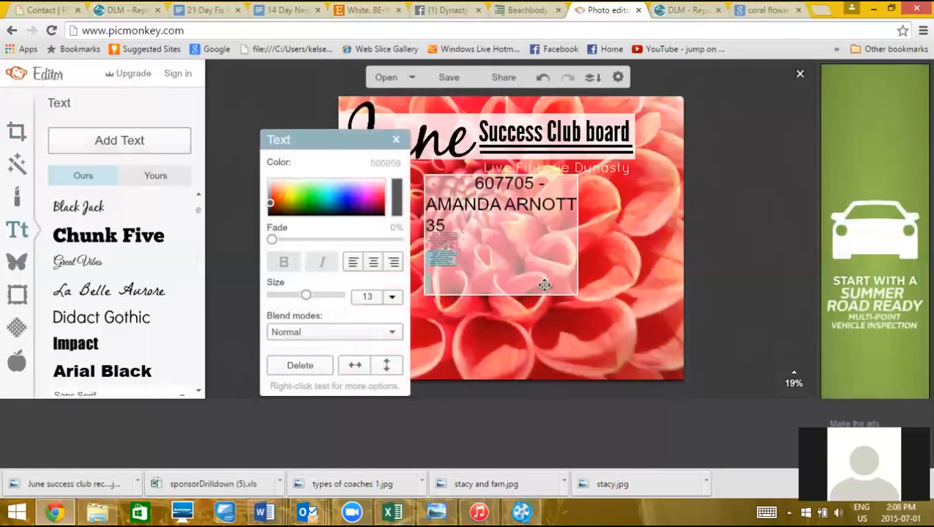
left_click(544, 281)
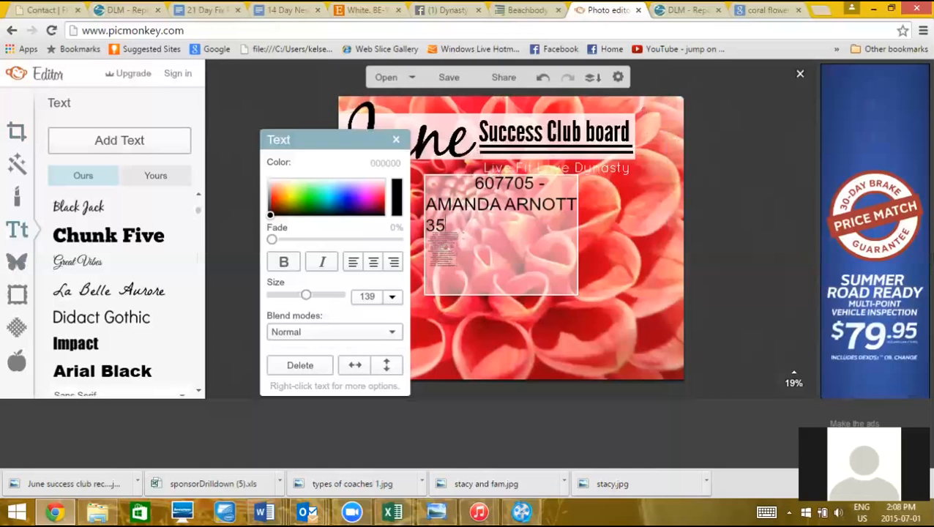
left_click_drag(475, 288, 408, 170)
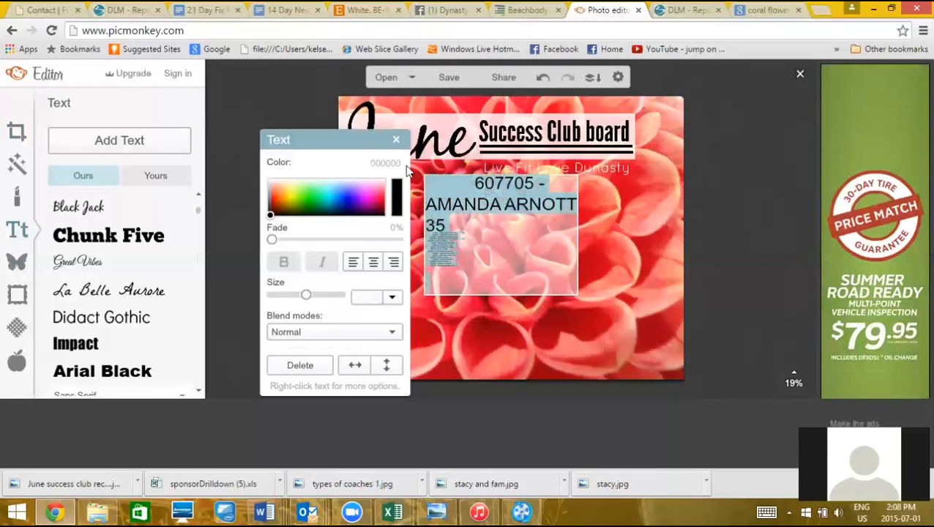
left_click(374, 297)
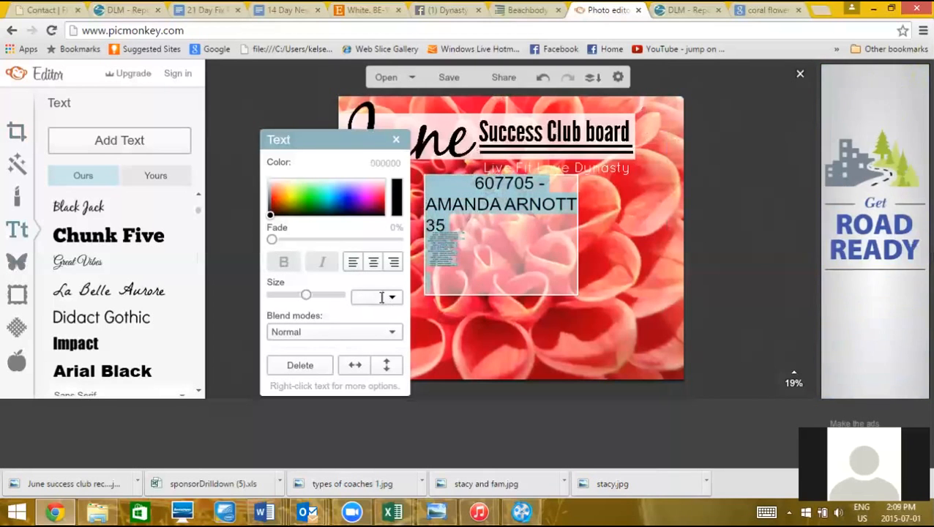
type("50")
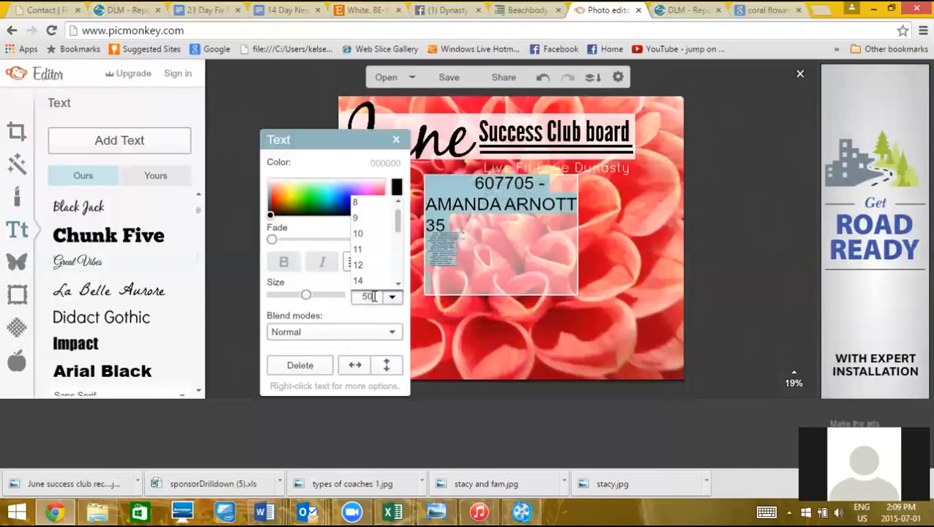
key("Return")
left_click(611, 265)
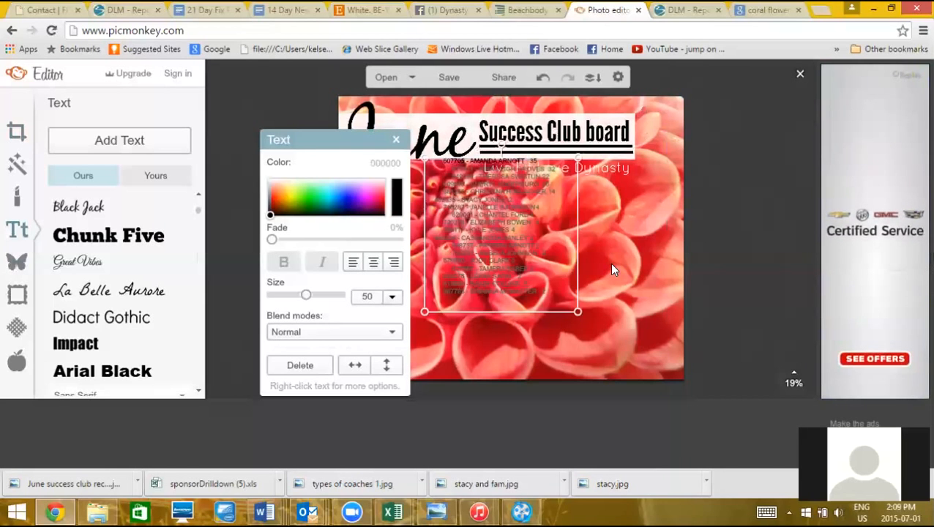
Color the list near-black, move it lower on the flower, and enlarge it to size 63
double_click(487, 218)
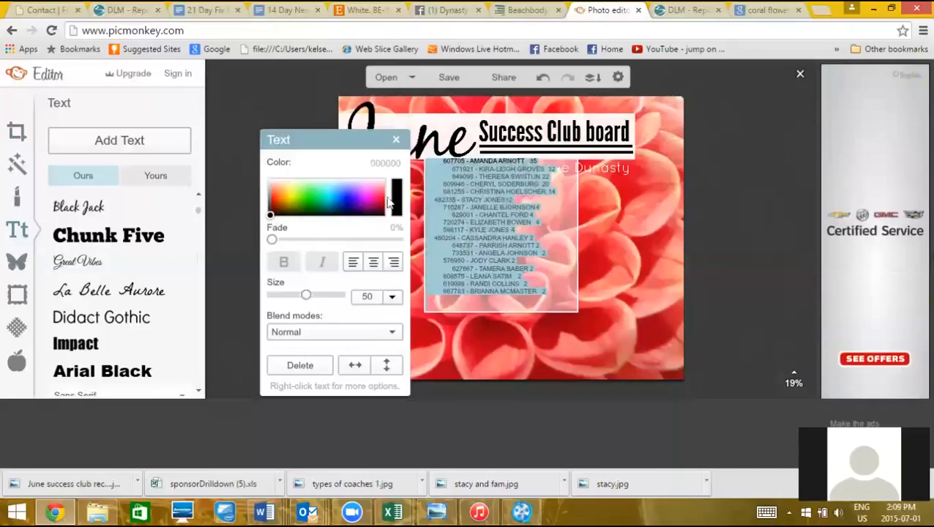
left_click(292, 198)
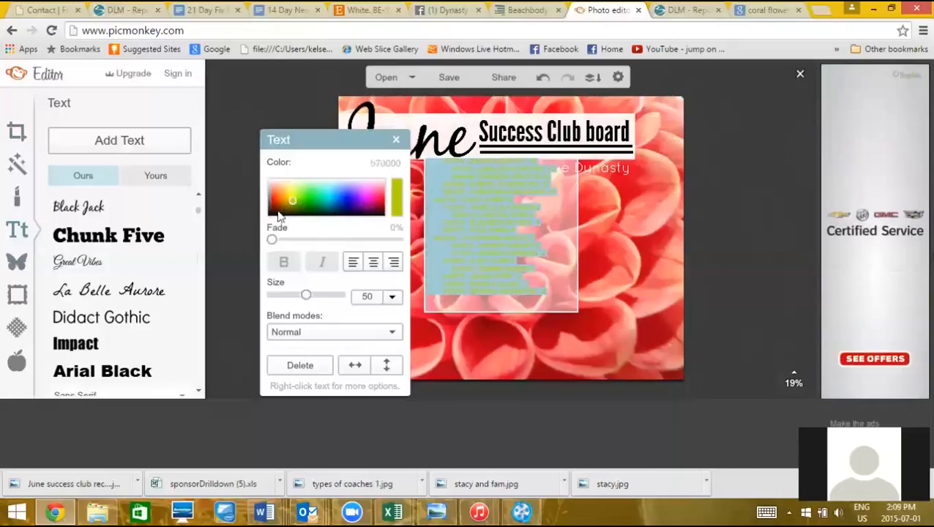
left_click_drag(276, 212, 262, 229)
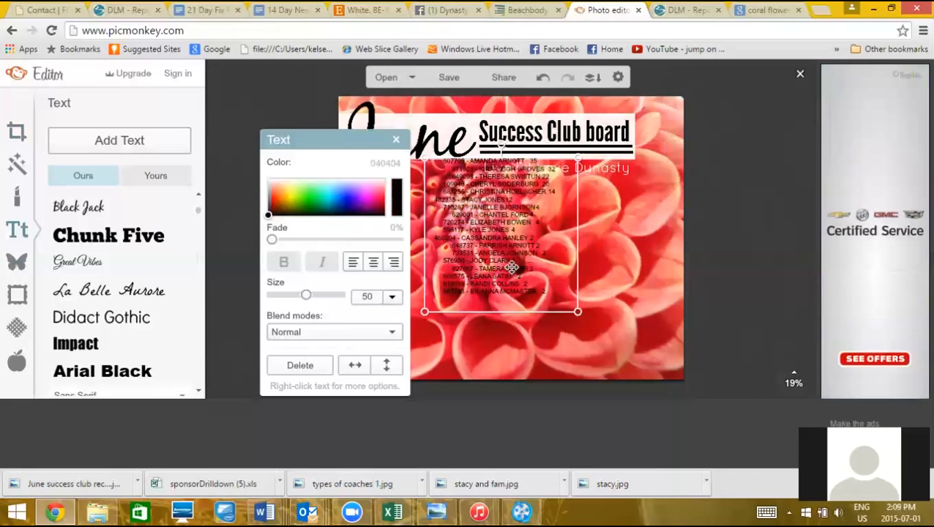
left_click_drag(512, 268, 517, 312)
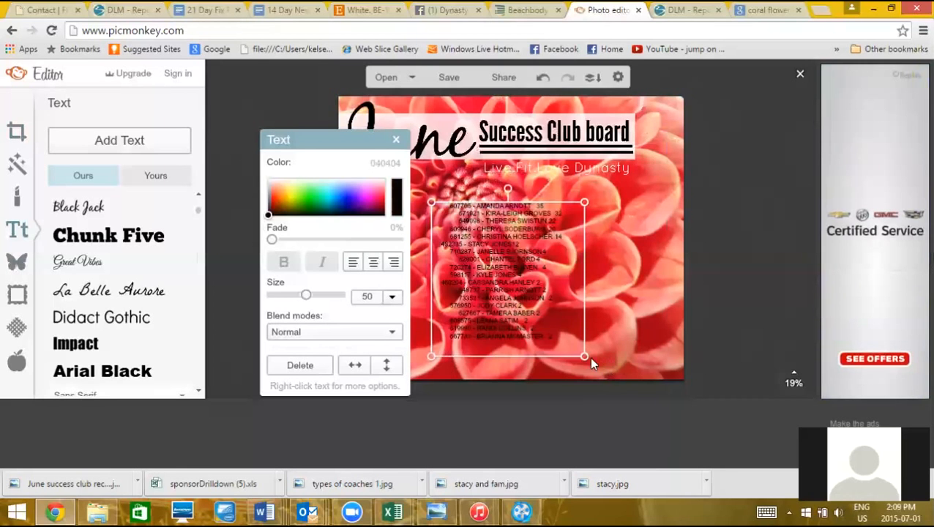
left_click_drag(584, 355, 623, 396)
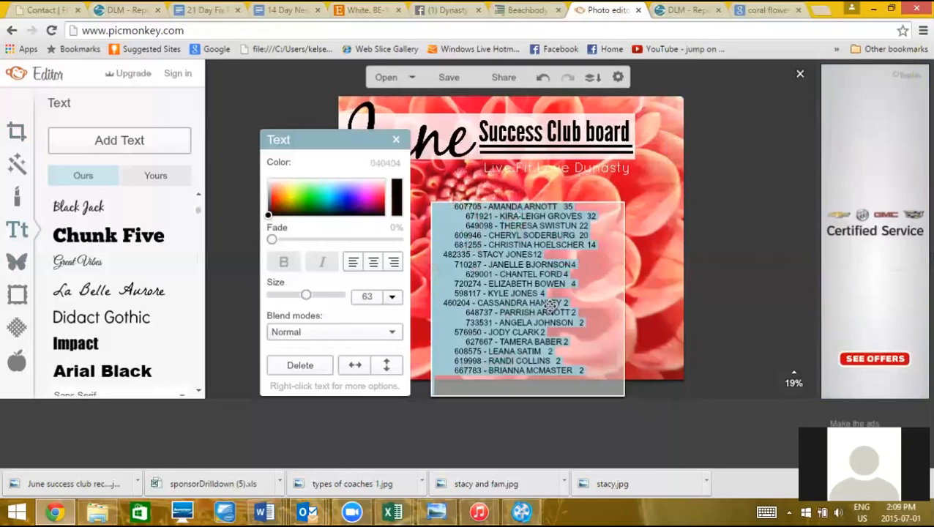
Delete the ID numbers and leading spaces from the first two lines of the names list
left_click(491, 204)
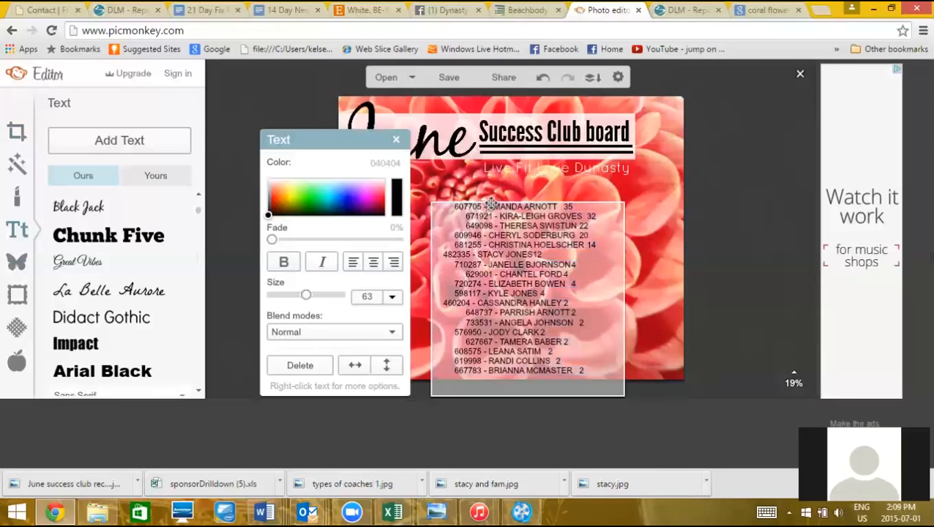
key("BackSpace")
key("BackSpace")
key("BackSpace")
key("BackSpace")
key("BackSpace")
key("BackSpace")
key("BackSpace")
key("BackSpace")
key("BackSpace")
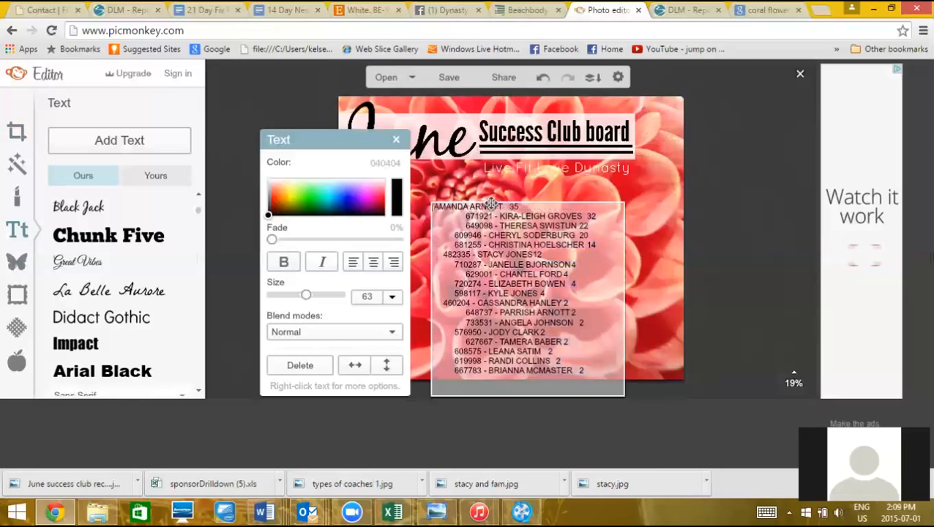
key("BackSpace")
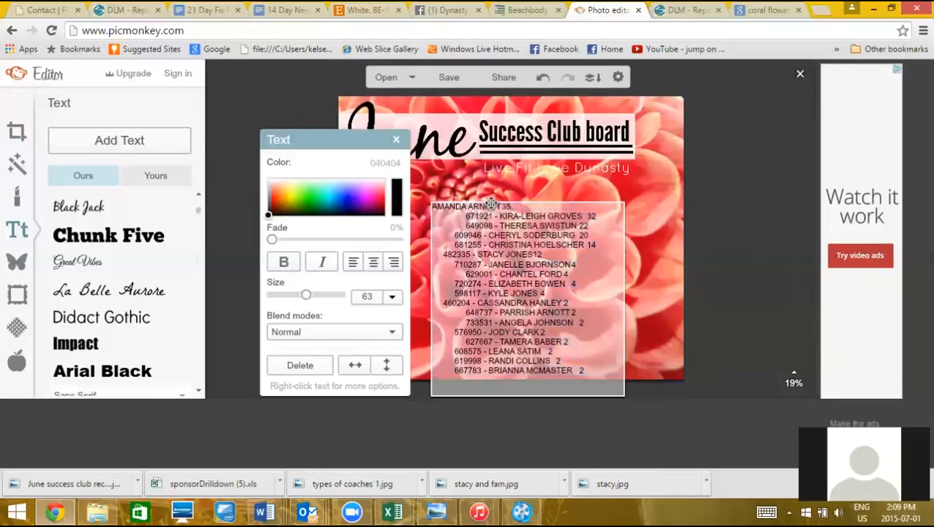
left_click(502, 218)
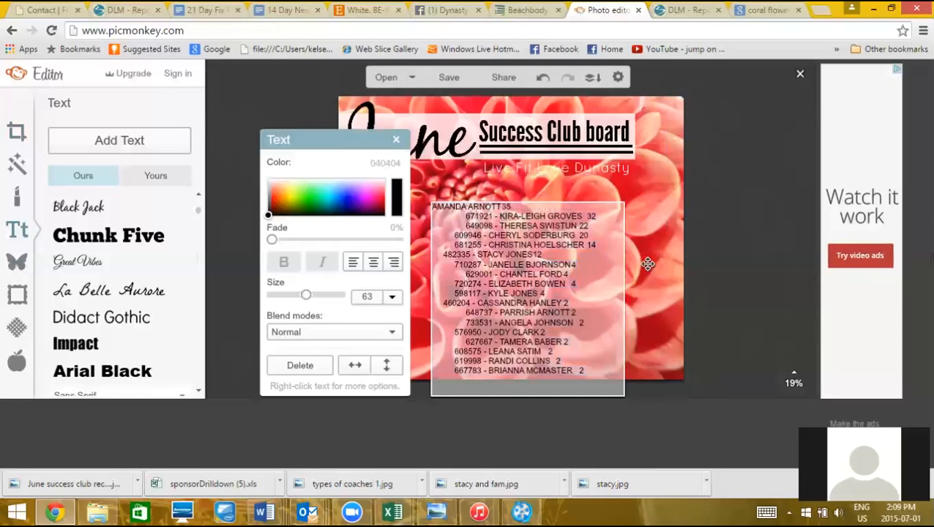
key("BackSpace")
key("BackSpace")
key("BackSpace")
key("BackSpace")
key("BackSpace")
key("BackSpace")
key("BackSpace")
key("BackSpace")
key("BackSpace")
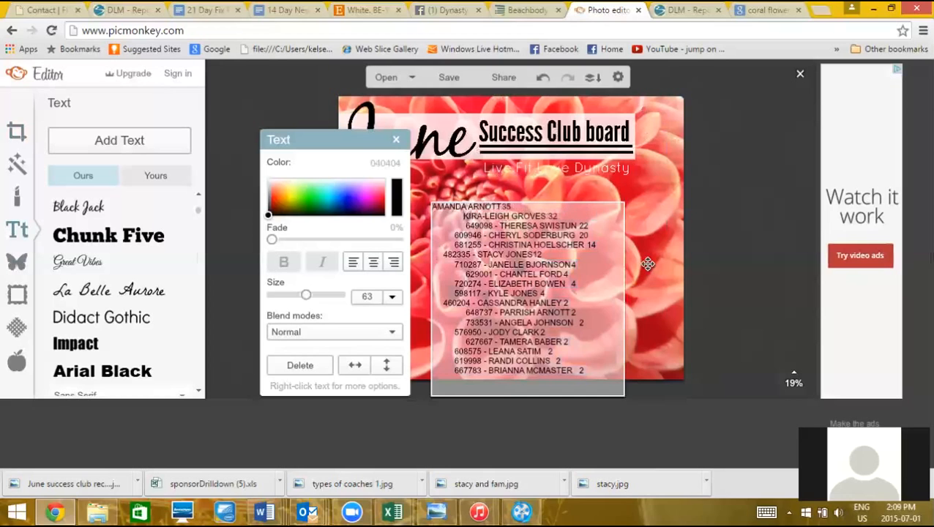
key("BackSpace")
key("BackSpace")
key("BackSpace")
key("BackSpace")
key("BackSpace")
key("BackSpace")
key("BackSpace")
key("BackSpace")
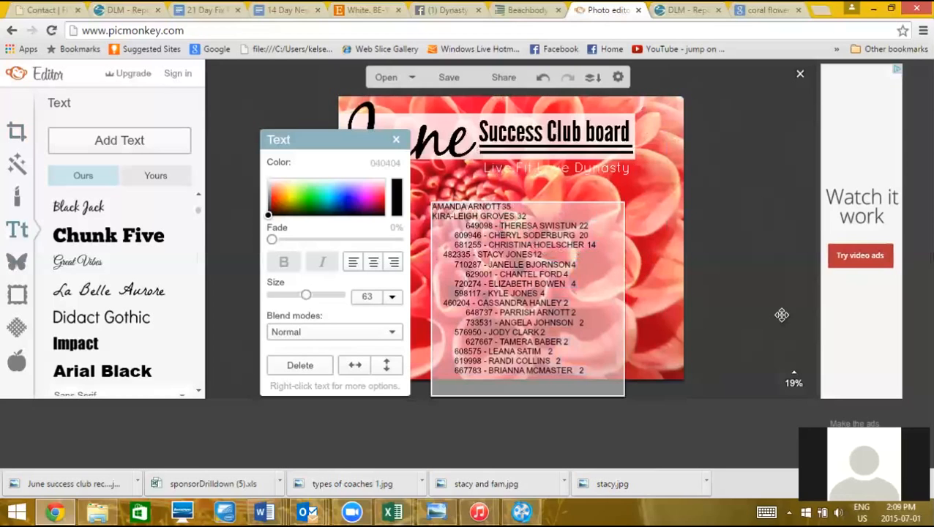
key("BackSpace")
key("BackSpace")
key("BackSpace")
key("BackSpace")
key("BackSpace")
key("BackSpace")
key("BackSpace")
key("BackSpace")
key("BackSpace")
key("BackSpace")
key("BackSpace")
key("BackSpace")
key("BackSpace")
key("BackSpace")
key("BackSpace")
key("BackSpace")
key("BackSpace")
key("BackSpace")
key("BackSpace")
key("BackSpace")
key("BackSpace")
key("BackSpace")
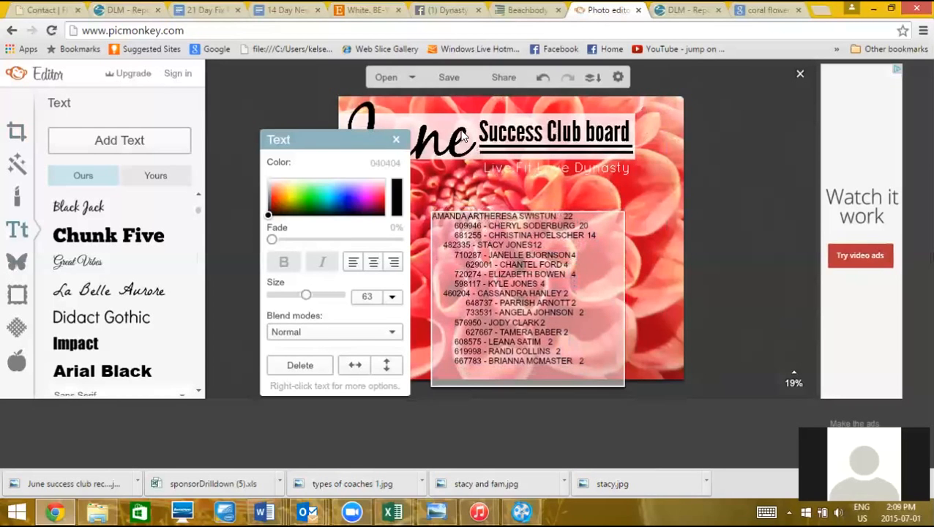
Undo the accidental deletions to restore the second line with its count
left_click(542, 79)
left_click(542, 79)
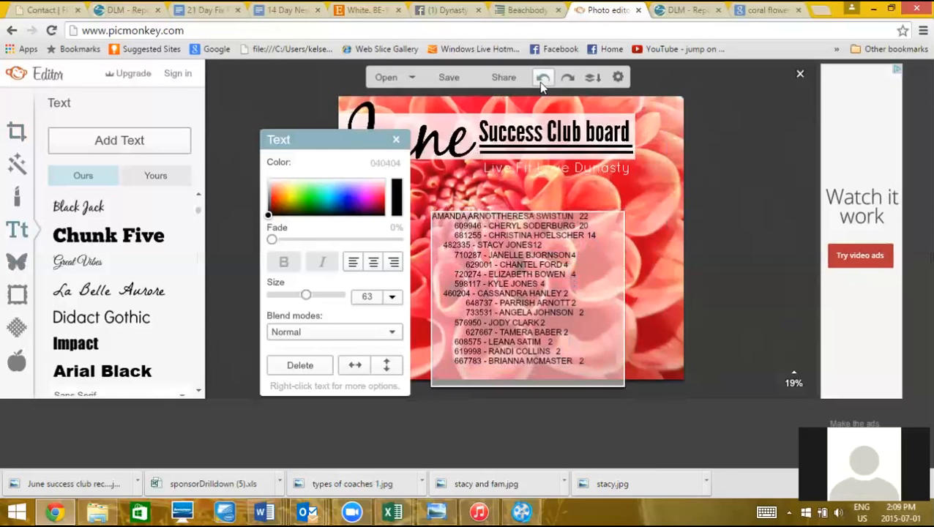
left_click(542, 79)
left_click(542, 79)
left_click(542, 79)
left_click(542, 79)
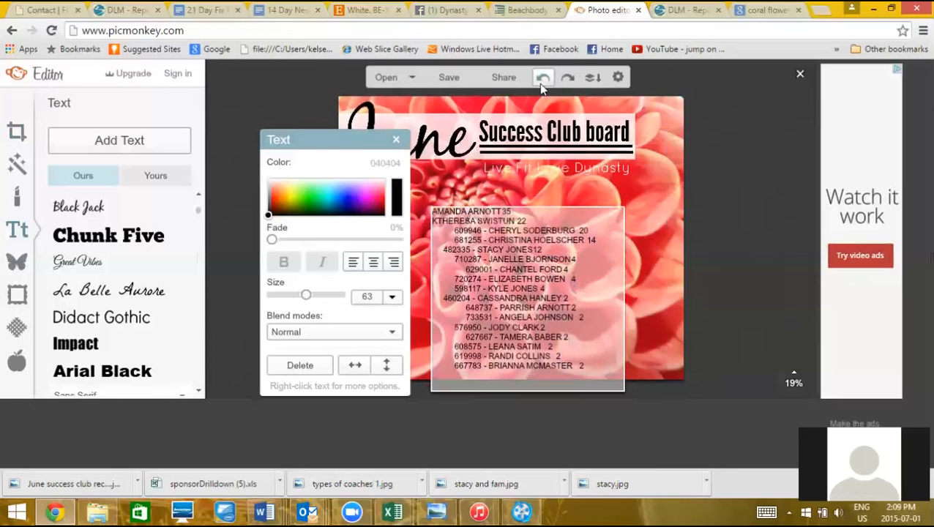
left_click(543, 79)
left_click(542, 79)
left_click(542, 79)
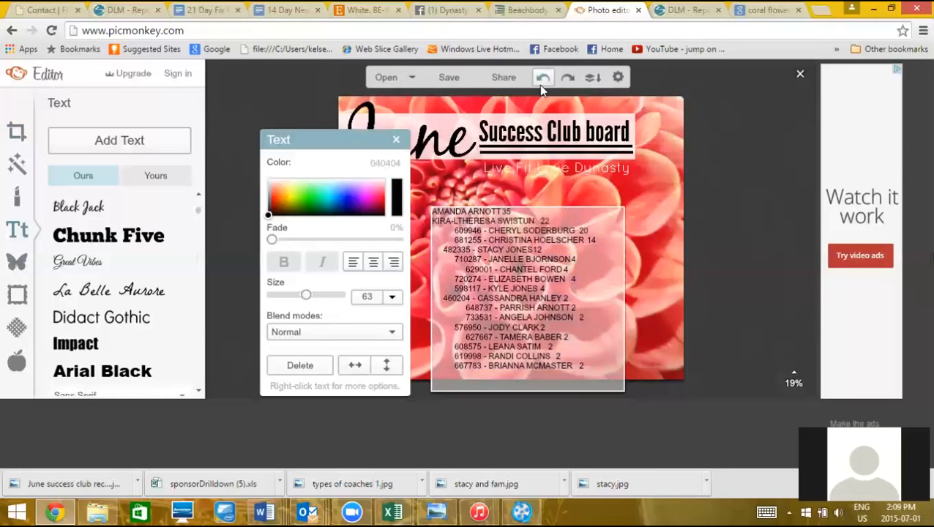
left_click(542, 79)
left_click(542, 79)
left_click(542, 79)
left_click(542, 79)
left_click(540, 85)
left_click(540, 85)
left_click(540, 85)
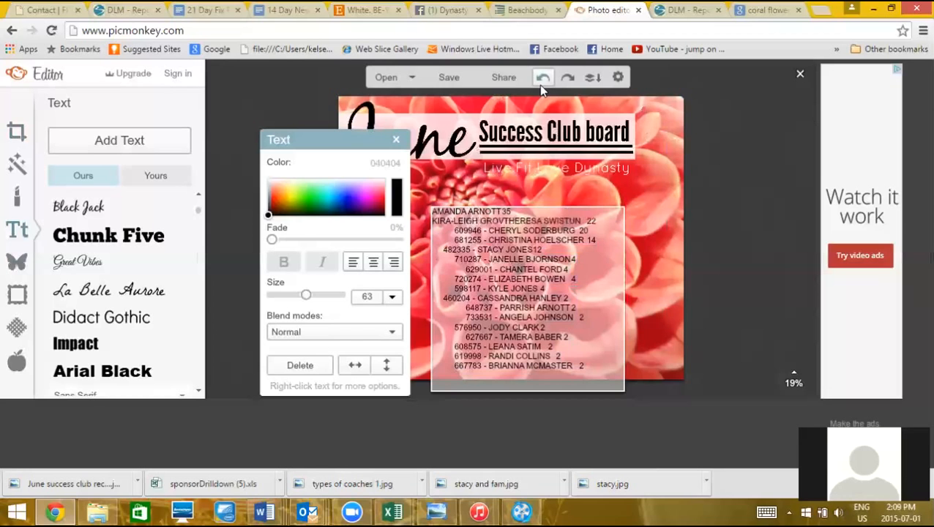
left_click(540, 85)
left_click(540, 85)
left_click(540, 85)
left_click(540, 84)
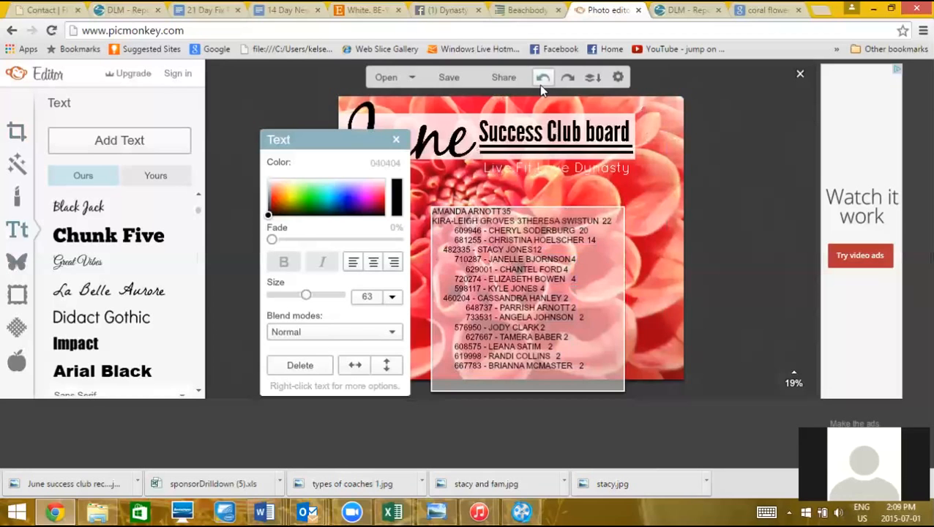
left_click(540, 84)
left_click(540, 85)
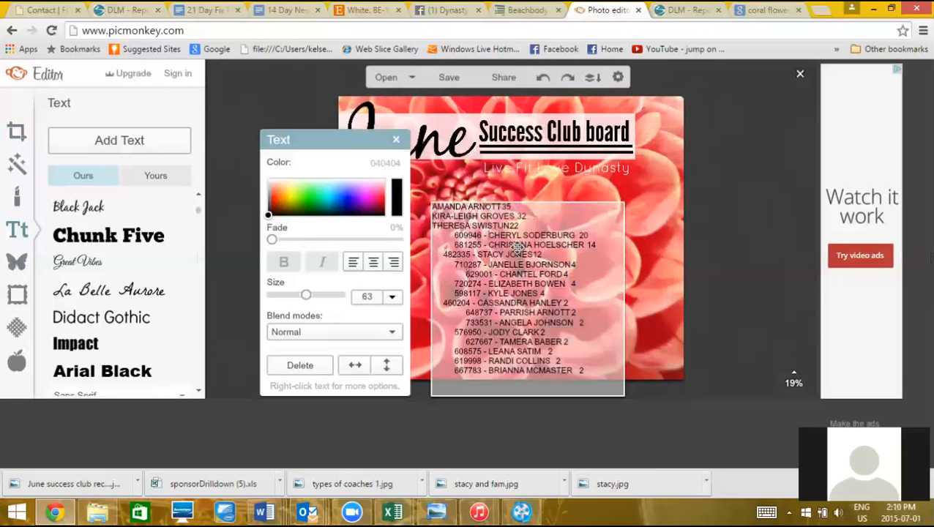
Remove the ID numbers and indents from the fourth through seventh names so they sit flush left
key("BackSpace")
key("BackSpace")
key("BackSpace")
key("BackSpace")
key("BackSpace")
key("BackSpace")
key("BackSpace")
key("BackSpace")
key("BackSpace")
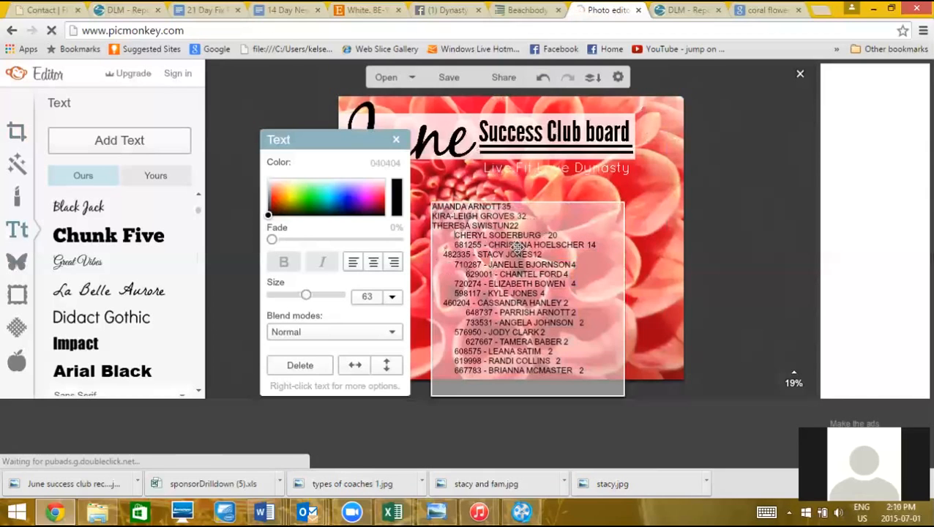
key("BackSpace")
key("BackSpace")
key("BackSpace")
key("BackSpace")
key("BackSpace")
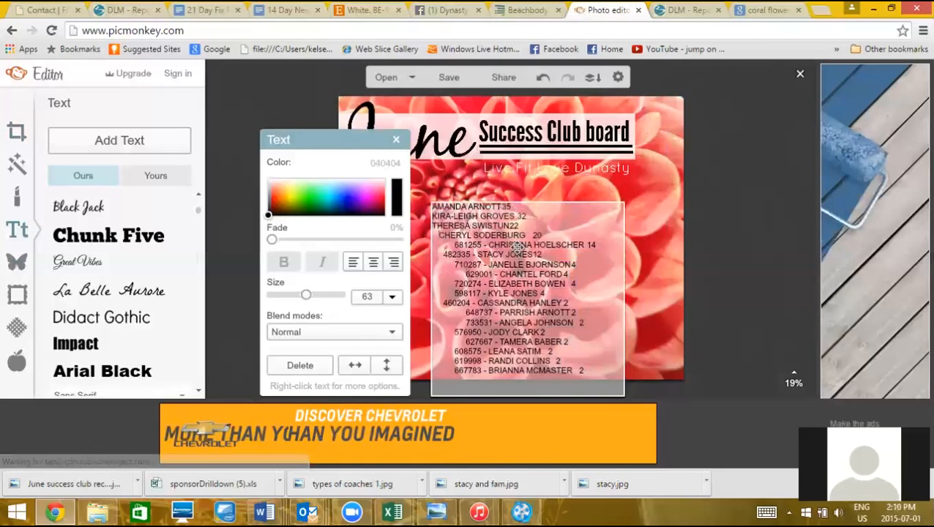
key("BackSpace")
key("BackSpace")
key("BackSpace")
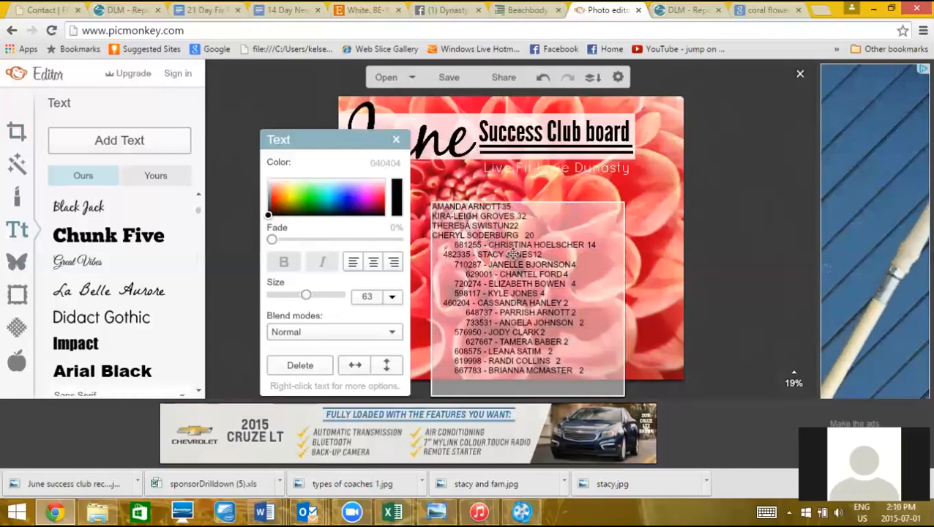
key("BackSpace")
key("BackSpace")
key("BackSpace")
key("BackSpace")
key("BackSpace")
key("BackSpace")
key("BackSpace")
key("BackSpace")
key("BackSpace")
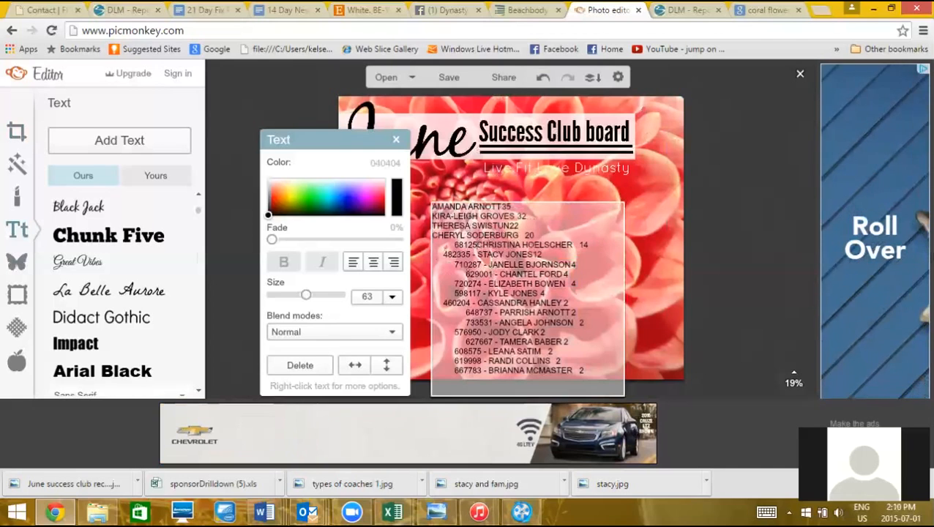
key("BackSpace")
key("BackSpace")
key("BackSpace")
key("BackSpace")
key("BackSpace")
key("BackSpace")
key("BackSpace")
key("BackSpace")
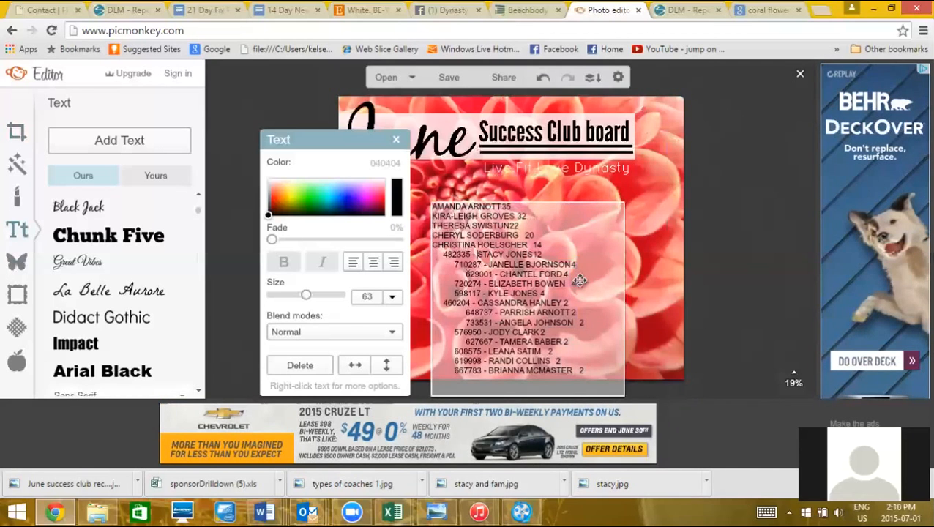
key("BackSpace")
key("BackSpace")
key("BackSpace")
key("BackSpace")
key("BackSpace")
key("BackSpace")
key("BackSpace")
key("BackSpace")
key("BackSpace")
key("BackSpace")
key("BackSpace")
key("BackSpace")
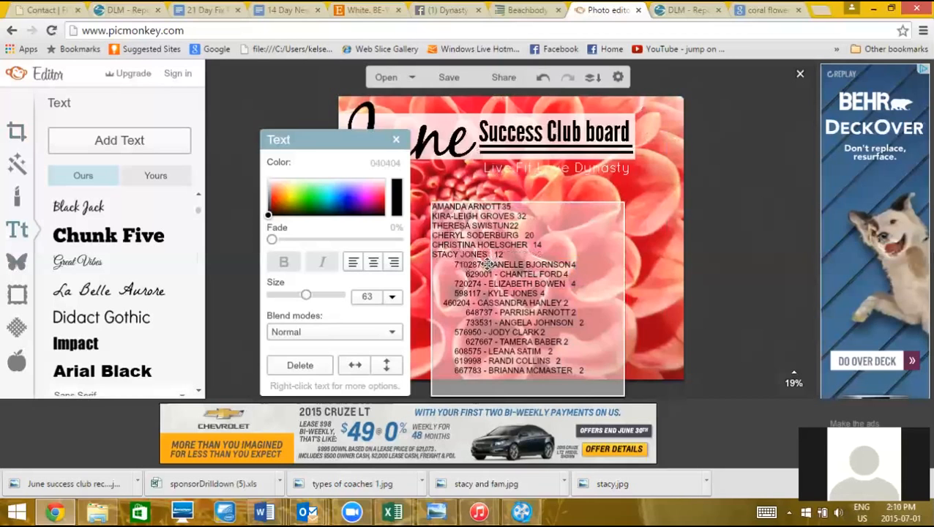
key("BackSpace")
key("BackSpace")
key("BackSpace")
key("BackSpace")
key("BackSpace")
key("BackSpace")
key("BackSpace")
key("BackSpace")
key("BackSpace")
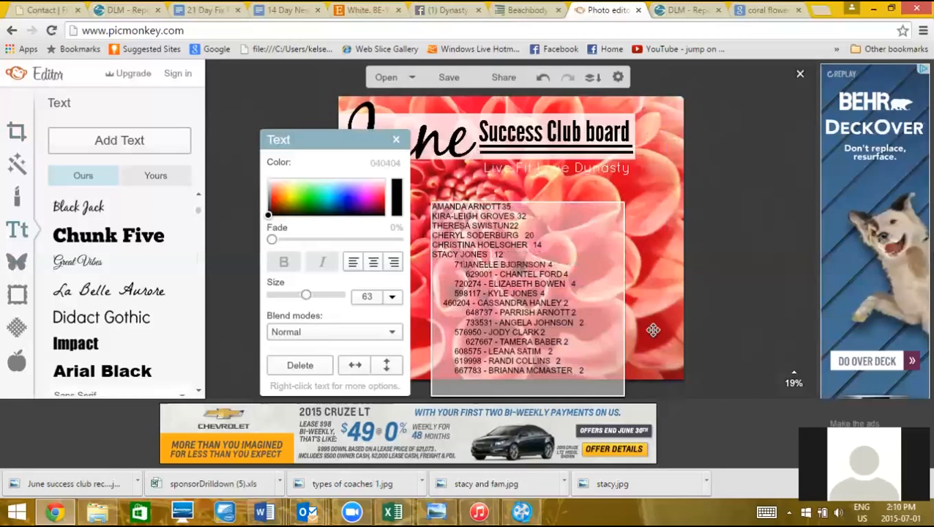
key("BackSpace")
key("BackSpace")
key("BackSpace")
key("BackSpace")
key("BackSpace")
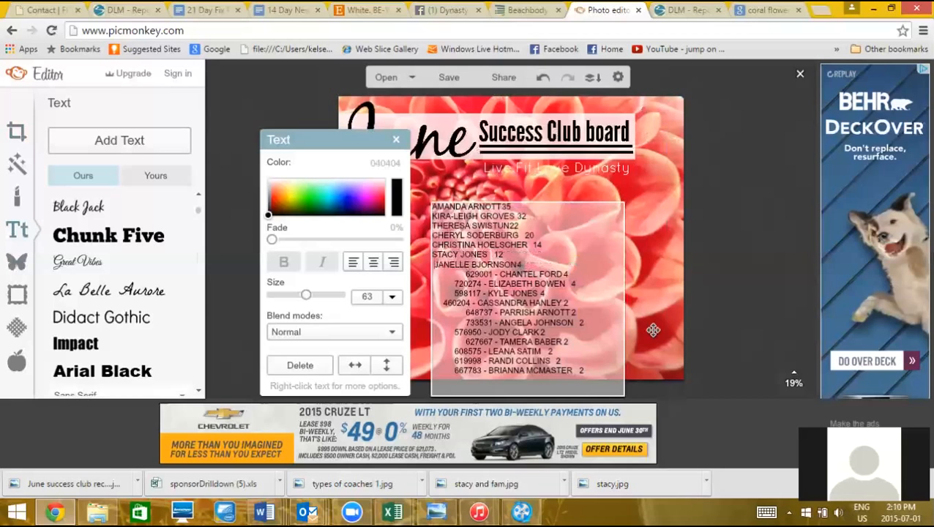
Strip the eighth line's ID number, undoing the accidental joining of two lines
left_click(501, 272)
key("BackSpace")
key("BackSpace")
key("BackSpace")
key("BackSpace")
key("BackSpace")
key("BackSpace")
key("BackSpace")
key("BackSpace")
key("BackSpace")
key("BackSpace")
key("BackSpace")
key("BackSpace")
key("BackSpace")
key("BackSpace")
key("BackSpace")
key("BackSpace")
key("BackSpace")
key("BackSpace")
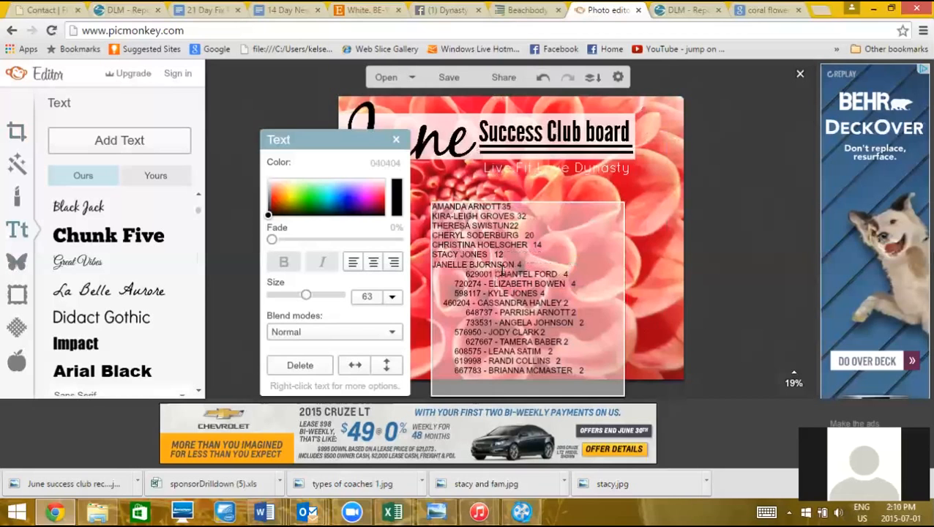
key("BackSpace")
key("BackSpace")
key("BackSpace")
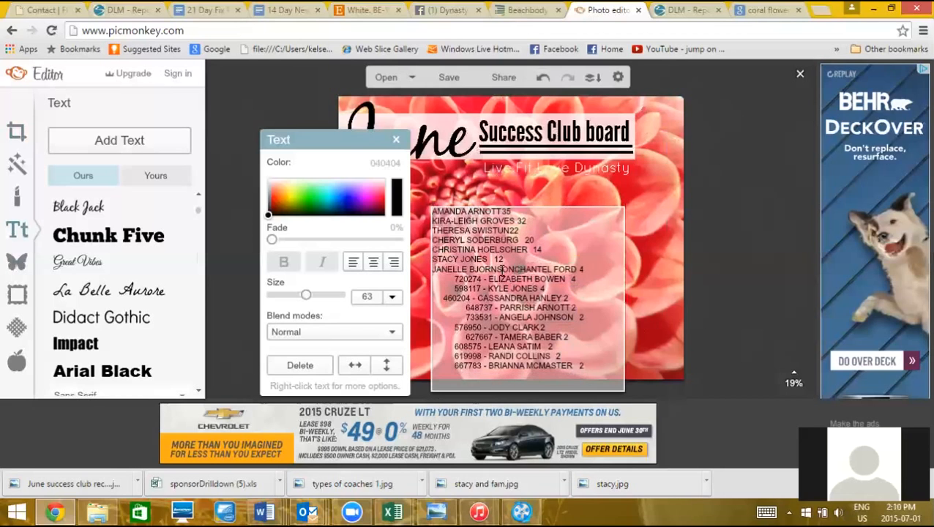
left_click(543, 77)
left_click(543, 78)
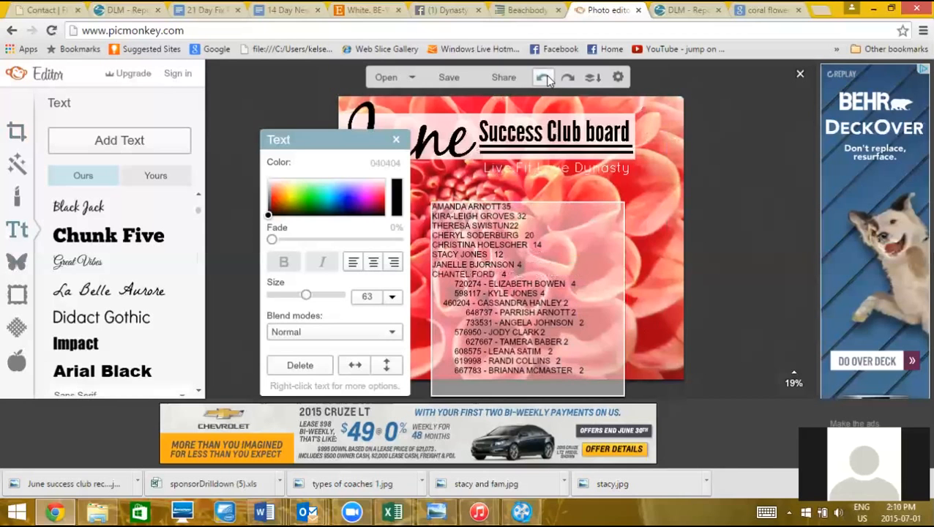
Drag the finished names list a little up and left over the dahlia, then deselect it
left_click(630, 234)
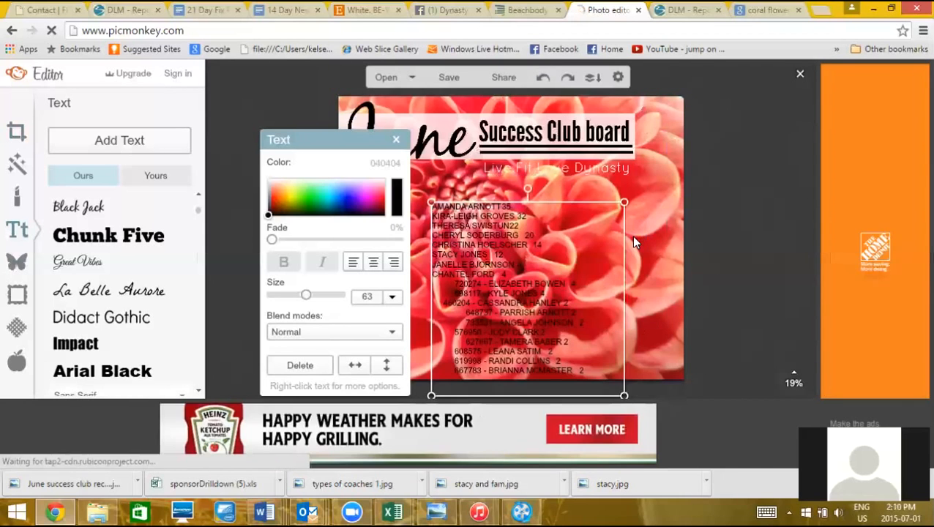
left_click_drag(561, 253, 548, 237)
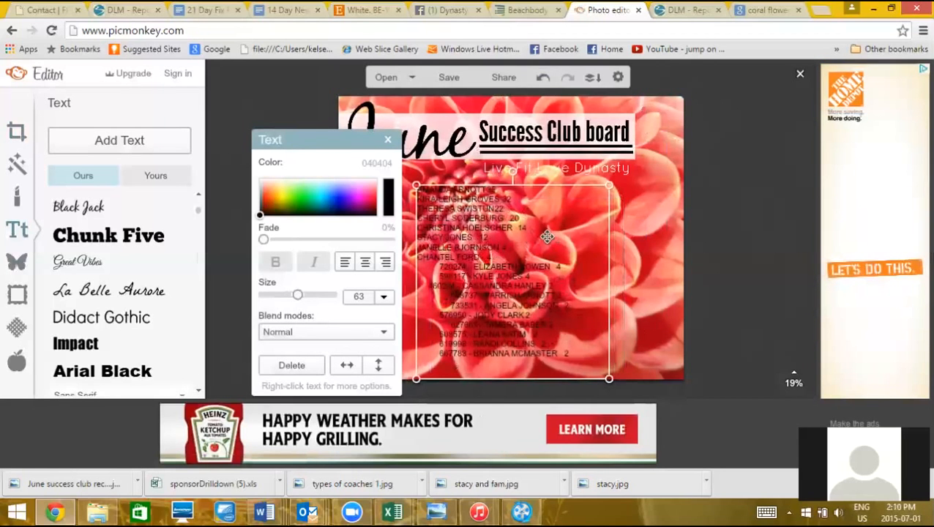
left_click(637, 247)
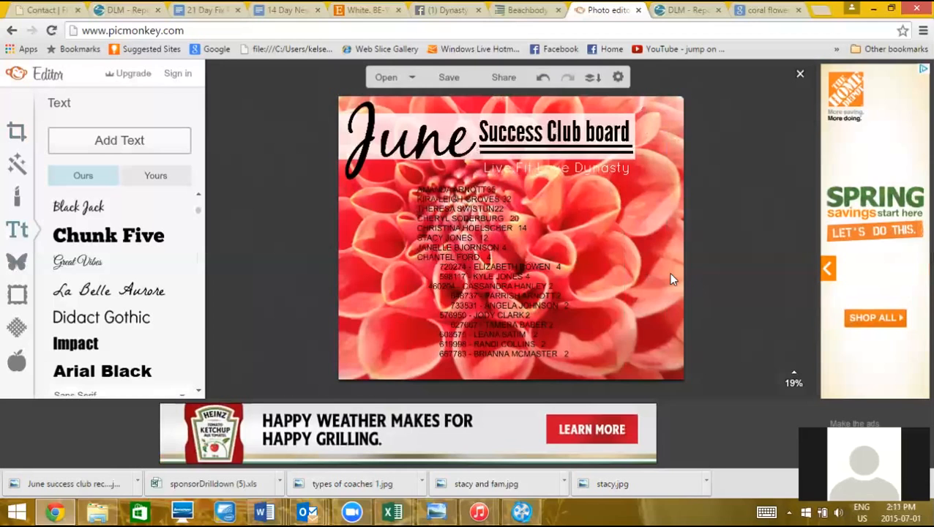
Remove the first six names from the names list
left_click(494, 271)
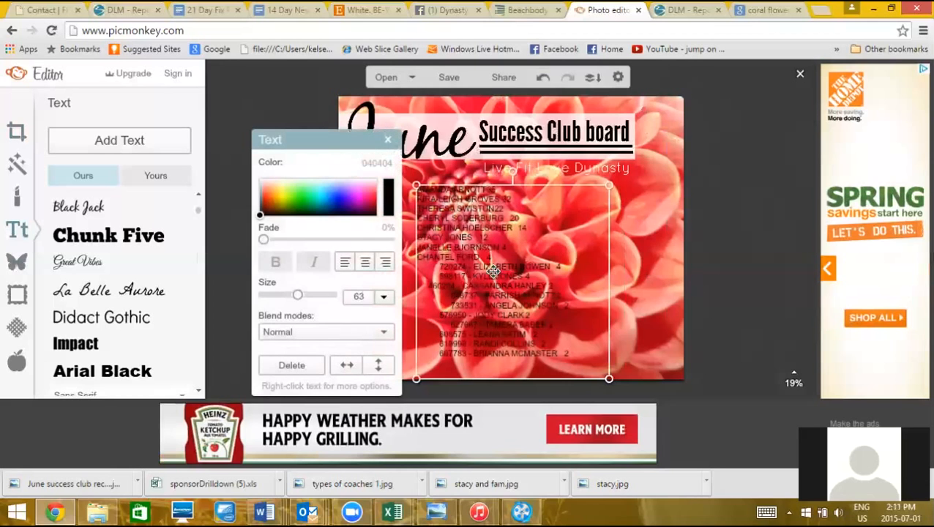
double_click(524, 282)
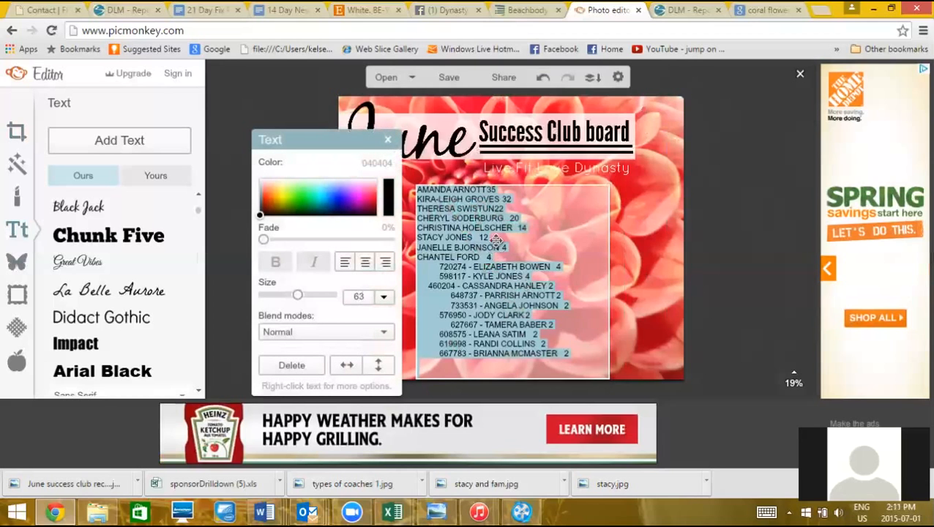
left_click(491, 238)
left_click_drag(496, 237, 404, 191)
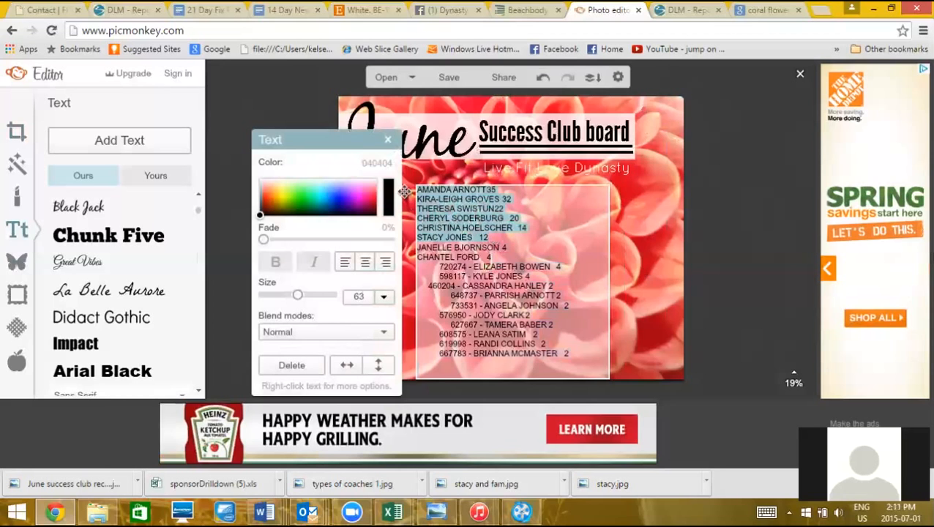
key("BackSpace")
Move the remaining names list toward the right side
left_click(670, 264)
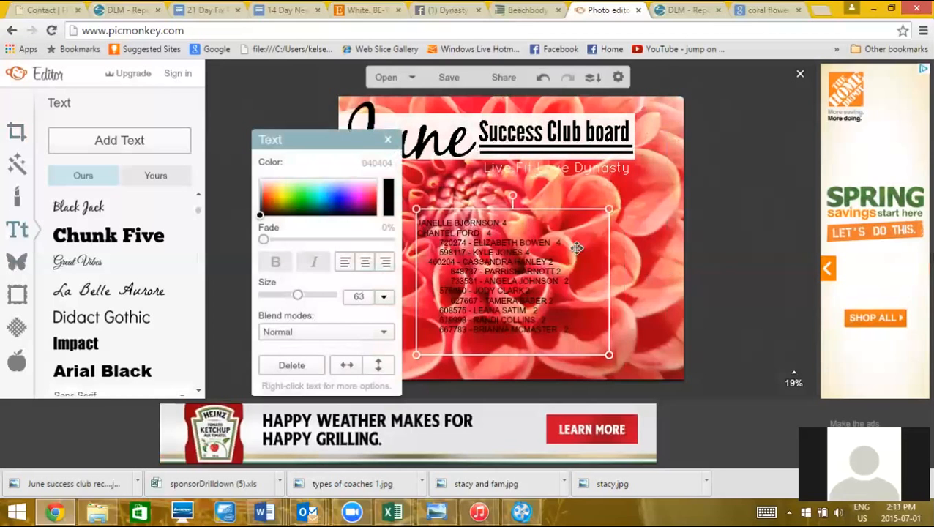
left_click(556, 241)
left_click_drag(556, 242, 623, 248)
left_click(623, 248)
left_click_drag(536, 236, 629, 242)
left_click(436, 264)
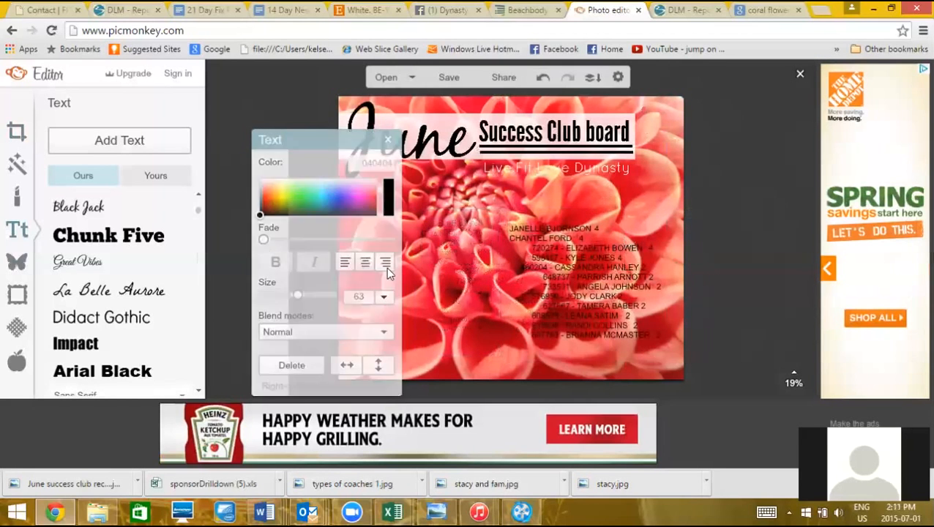
Paste the six names into a new size-50 text box placed left of the main list
left_click(116, 143)
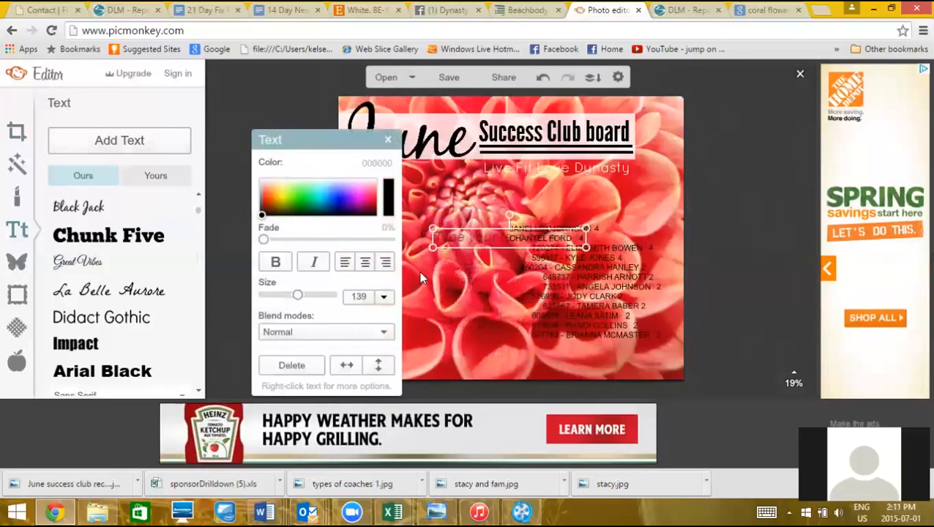
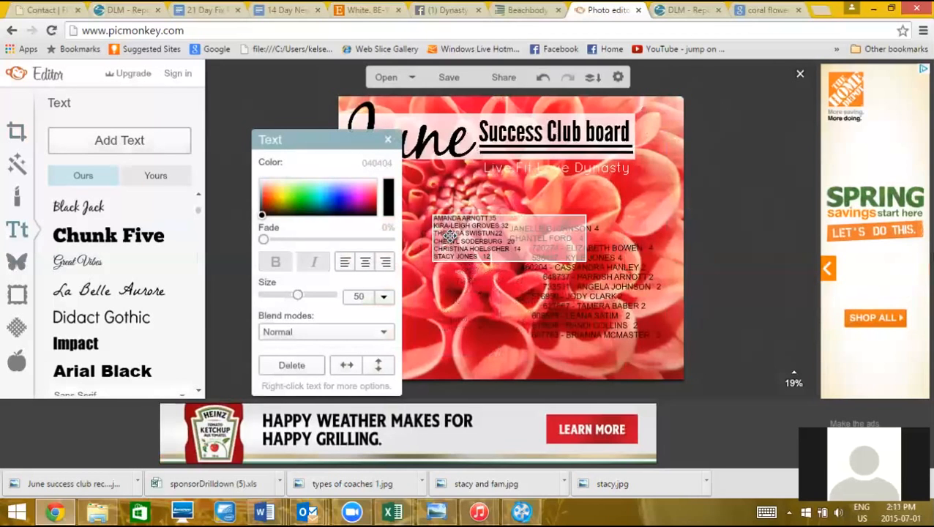
left_click_drag(448, 234, 382, 221)
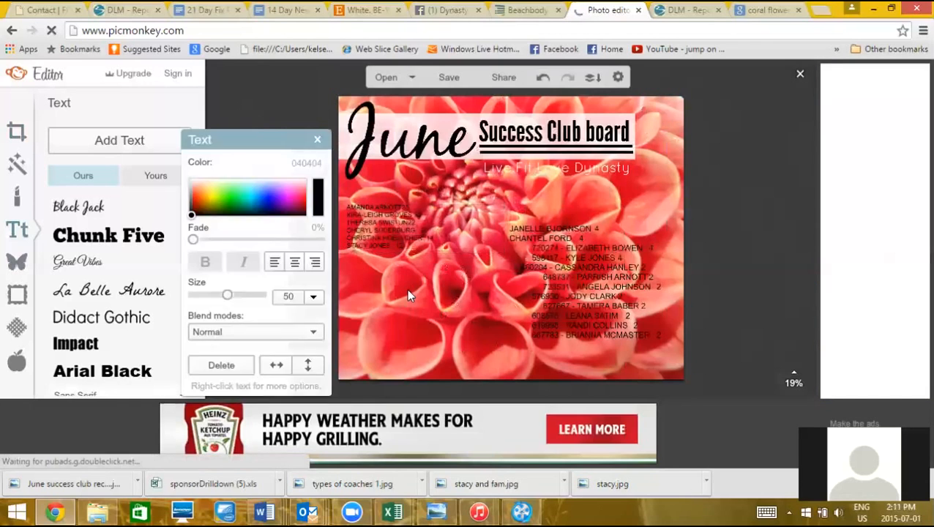
left_click(408, 291)
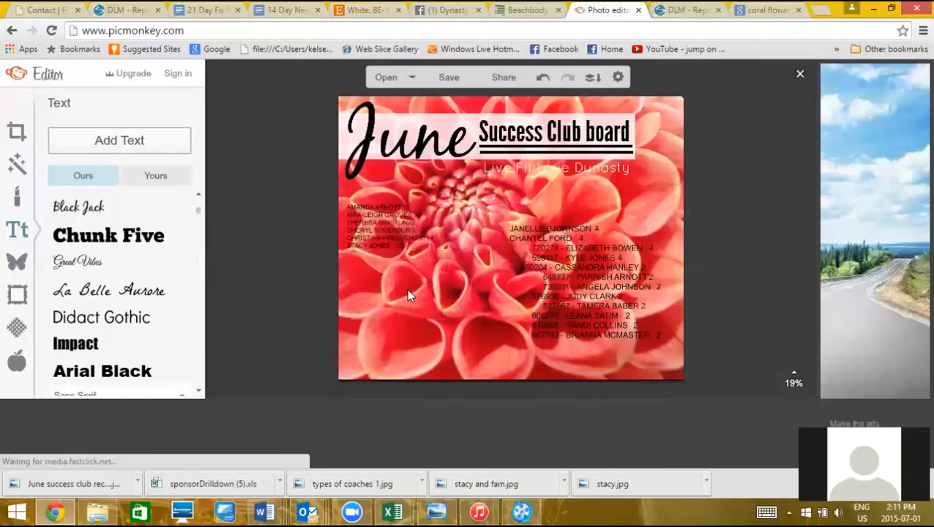
left_click(20, 263)
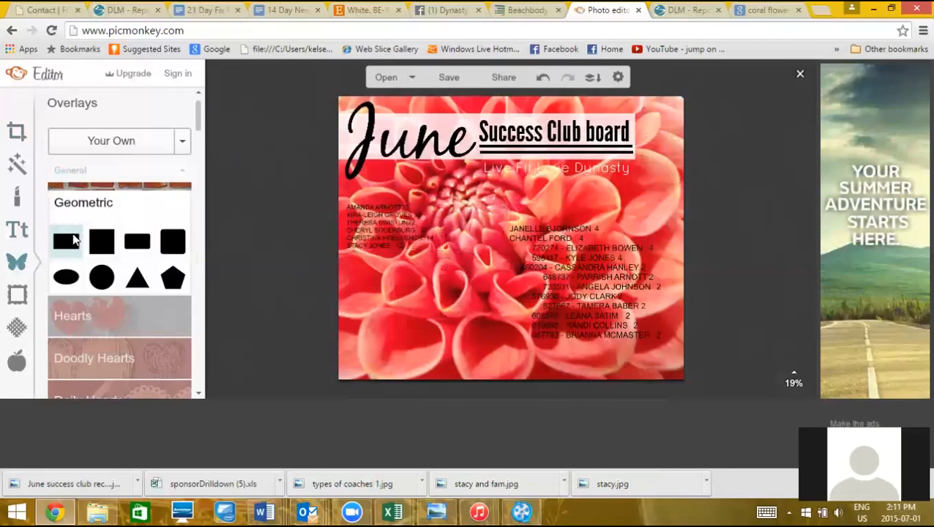
Add a black rectangle overlay over the left six-name column and widen it to the right
left_click(66, 241)
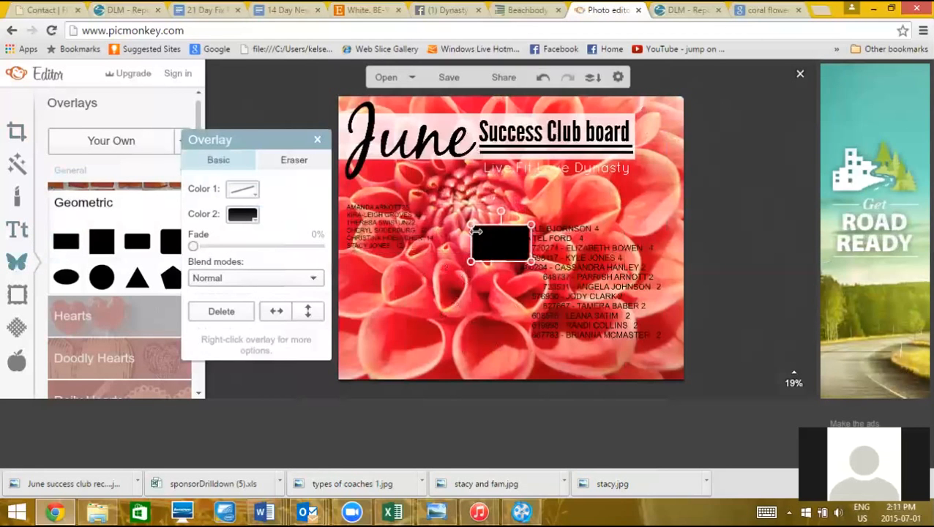
left_click_drag(498, 243, 429, 348)
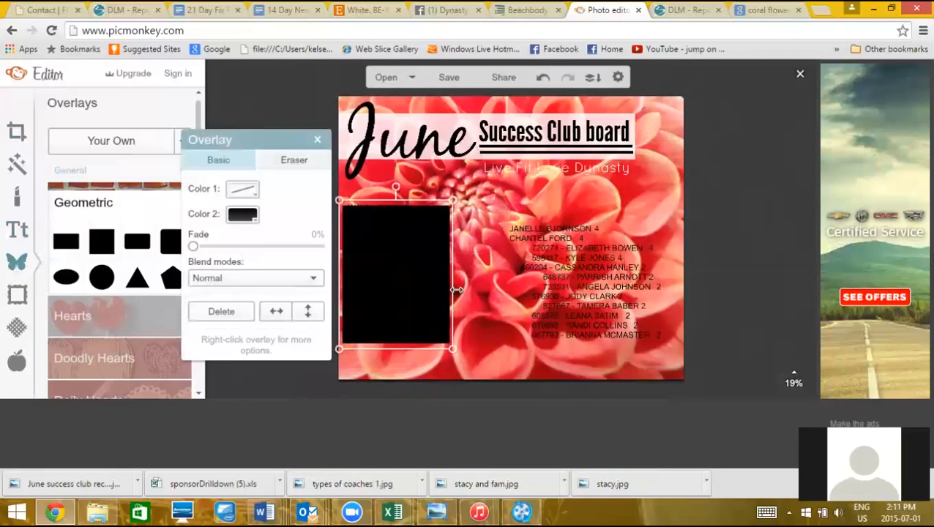
left_click_drag(457, 290, 515, 304)
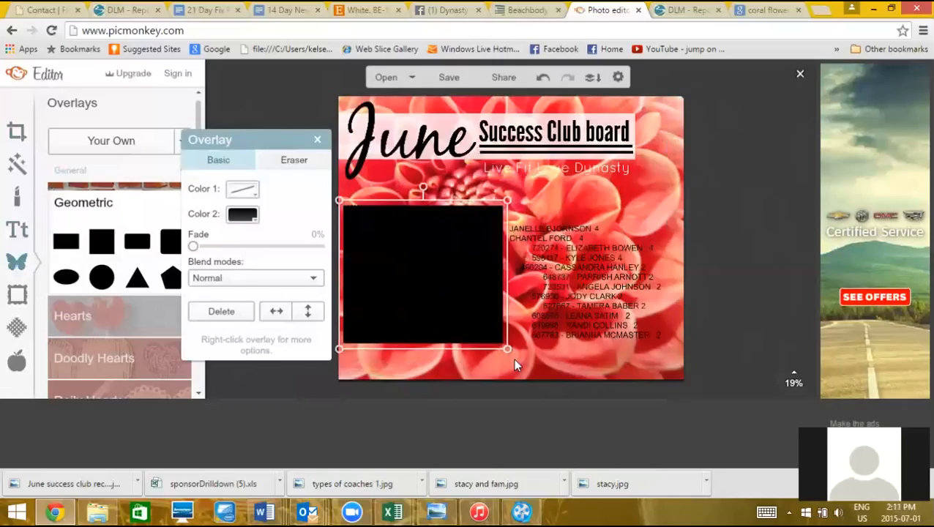
Recolour the rectangle to a translucent pale peach (#ffddcc) at 54%, after trying yellow and cyan
left_click(241, 217)
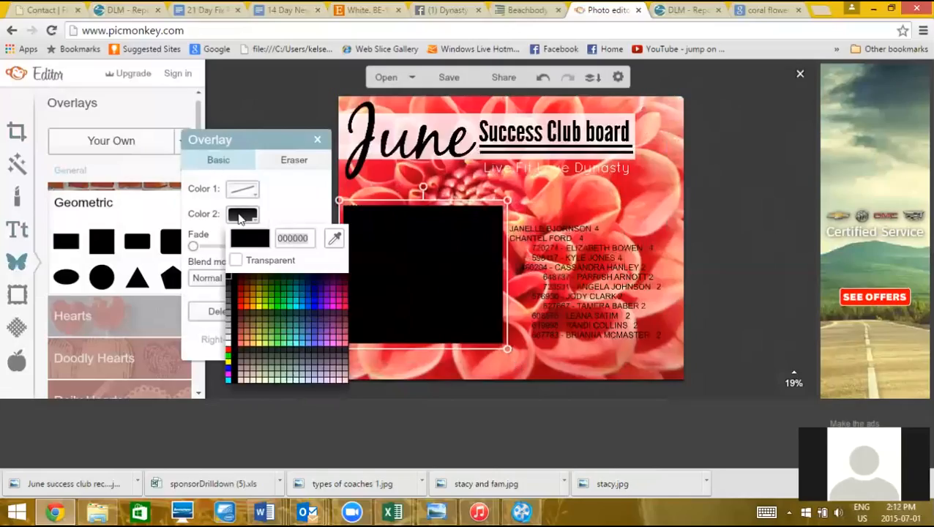
left_click(256, 306)
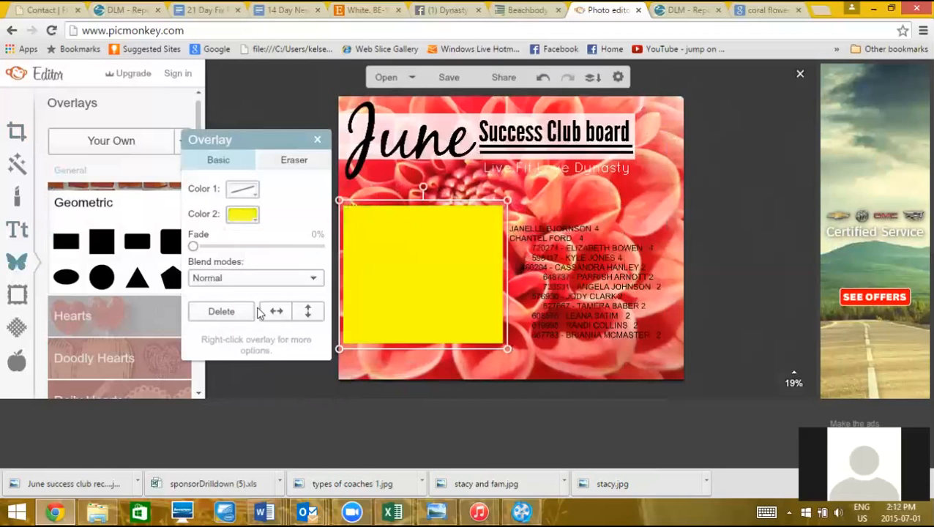
left_click(262, 247)
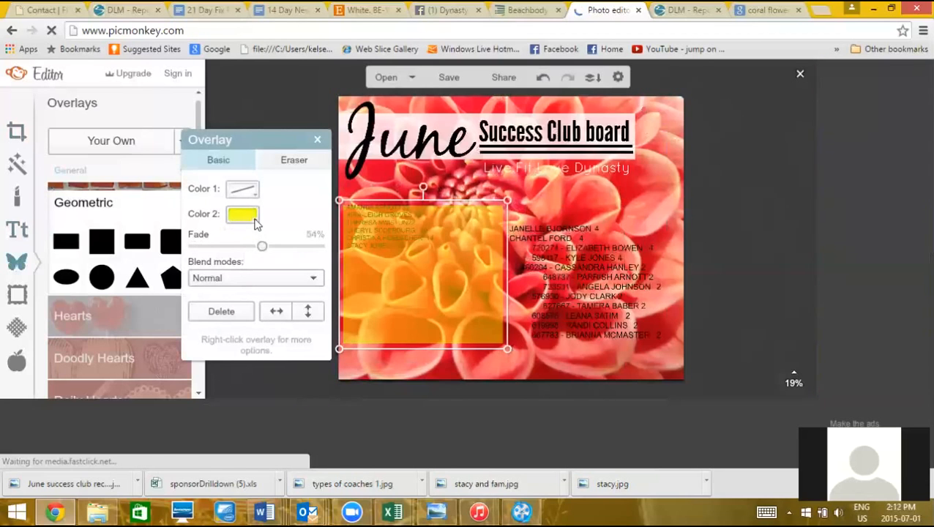
left_click(254, 222)
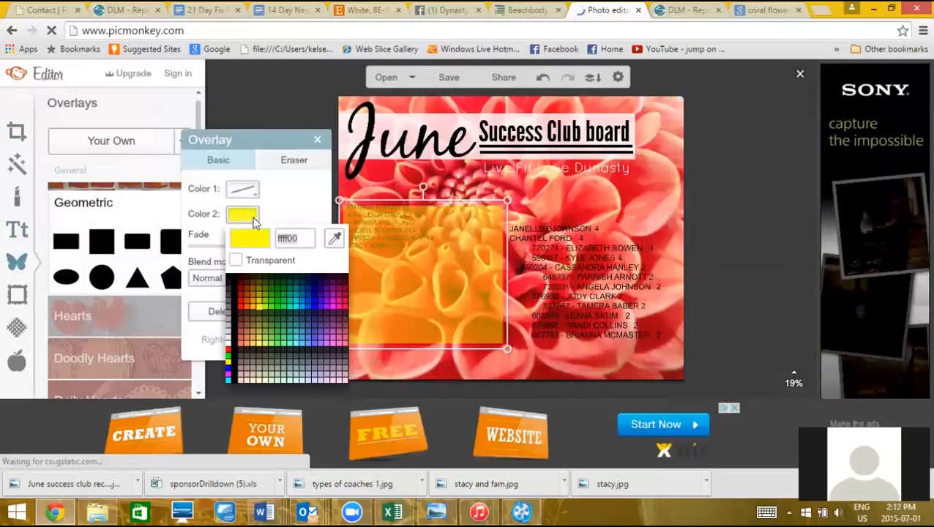
left_click(293, 305)
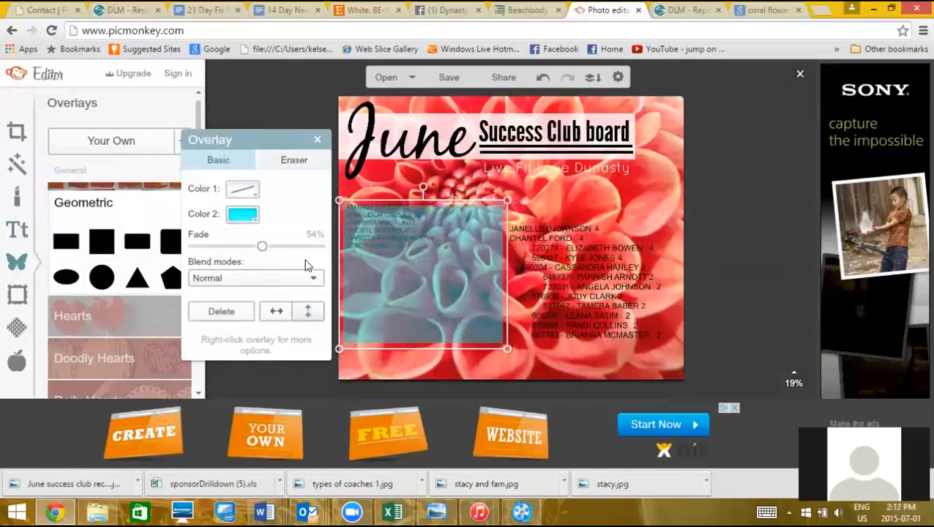
left_click(252, 223)
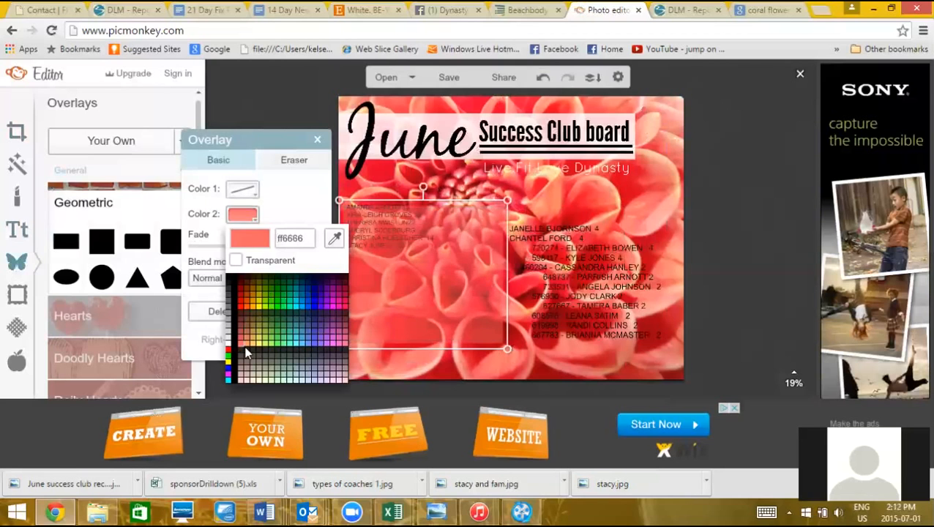
left_click(248, 385)
left_click(431, 363)
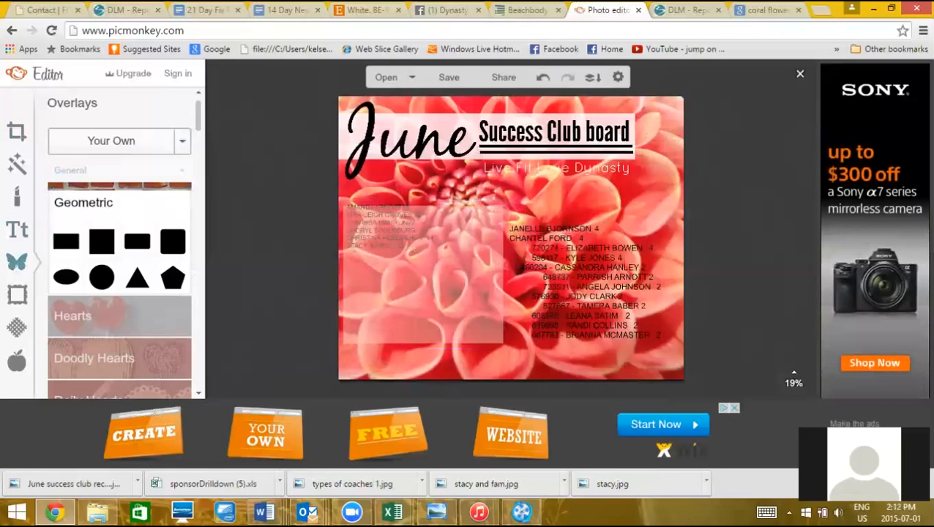
left_click(387, 236)
Send the peach box to the back behind the names and narrow the names text box
right_click(387, 236)
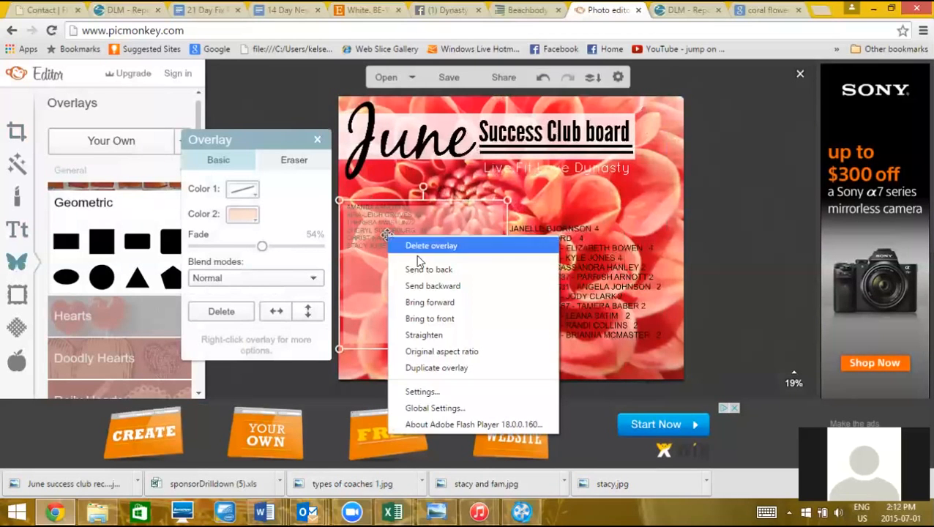
left_click(423, 270)
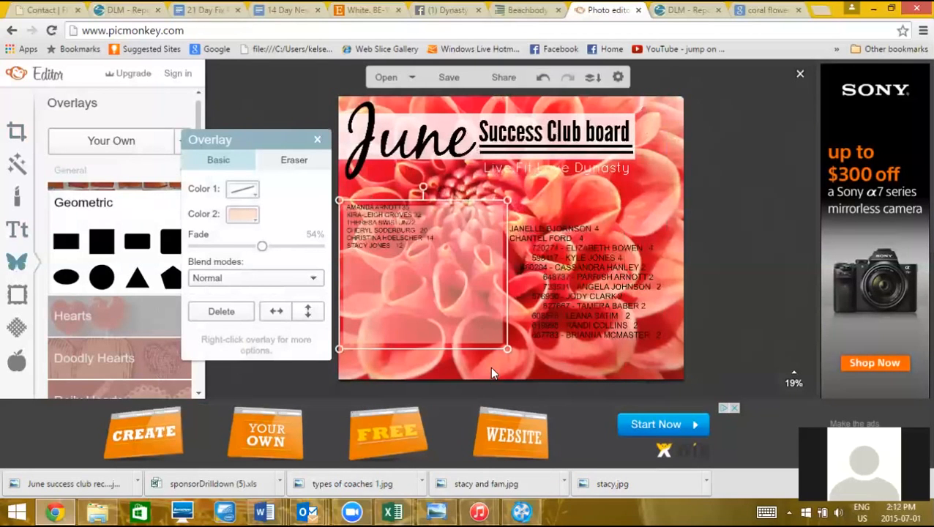
left_click(489, 366)
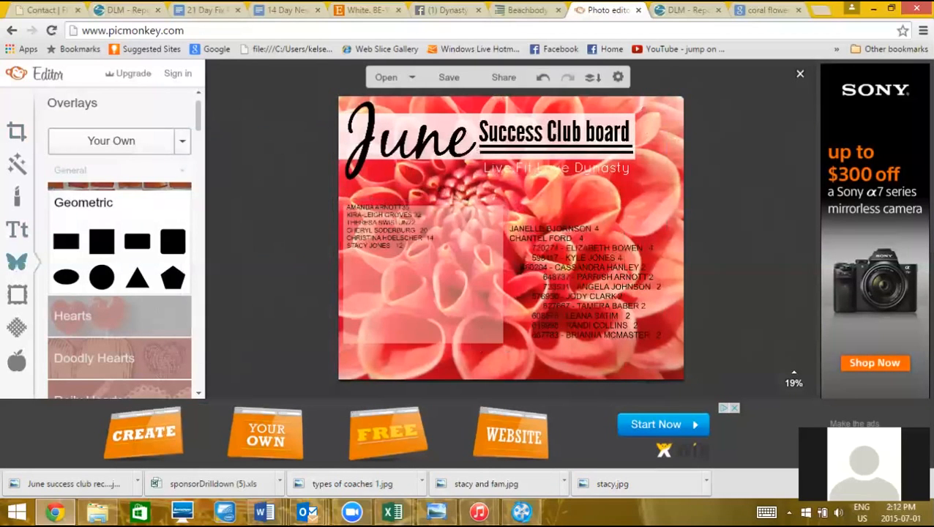
left_click(353, 208)
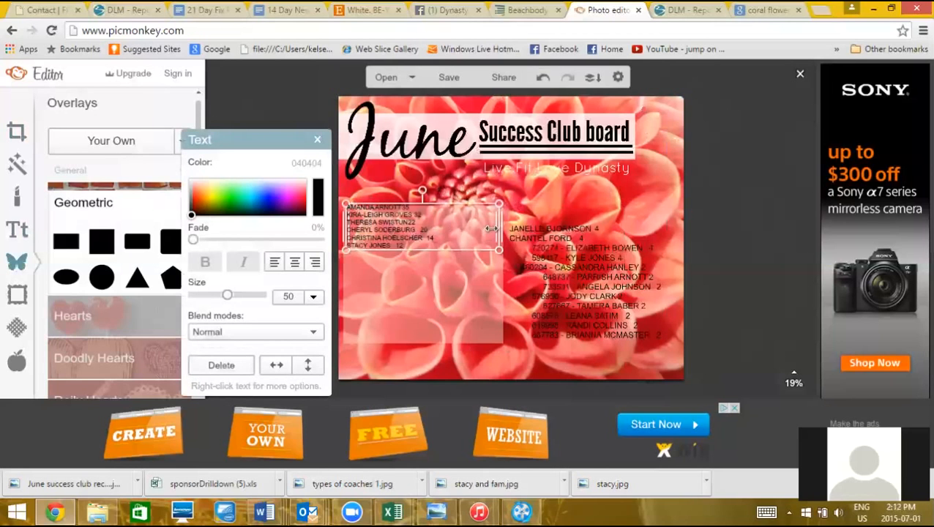
left_click_drag(498, 228, 442, 234)
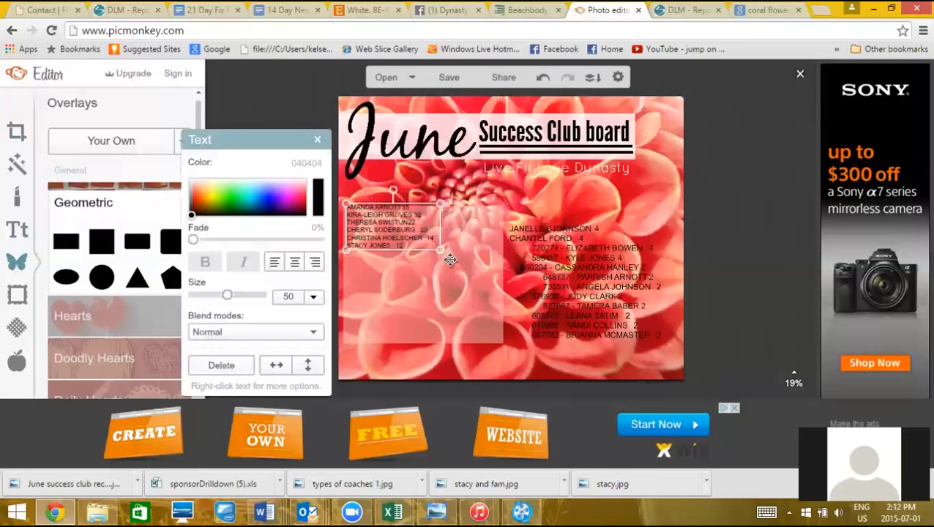
Select and deselect the peach box several times, ending with the left names text selected
right_click(454, 267)
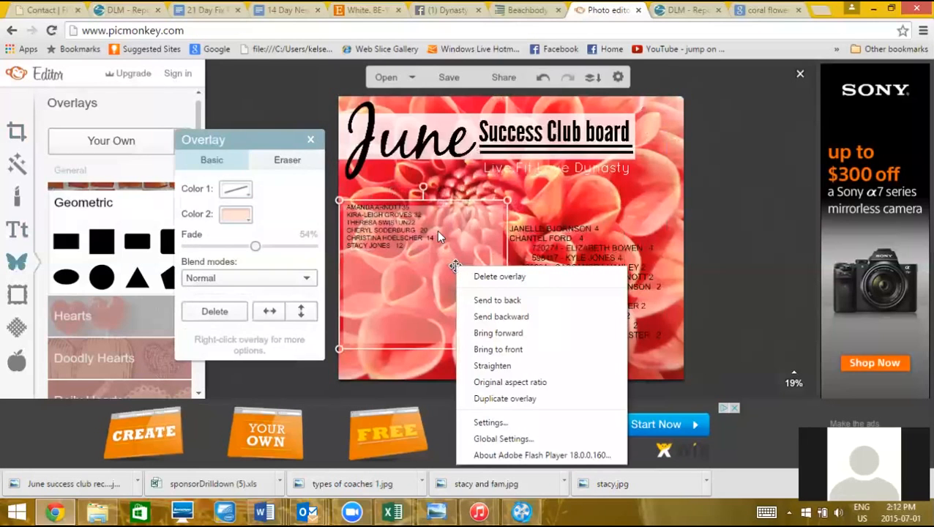
left_click(399, 178)
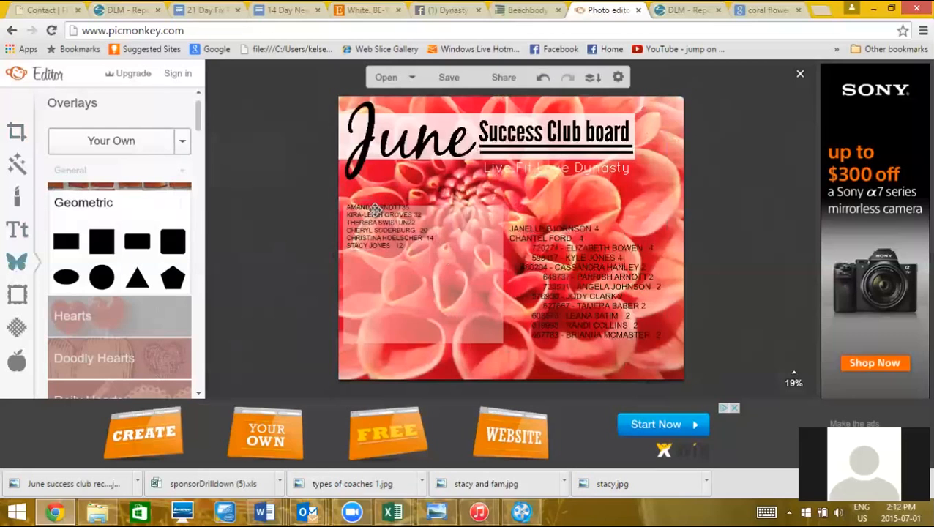
left_click(375, 209)
left_click(373, 192)
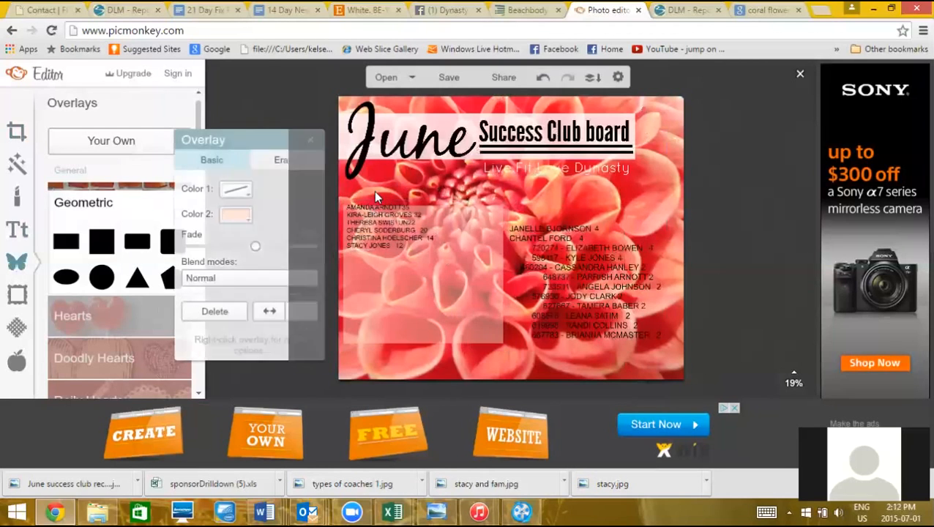
left_click(408, 230)
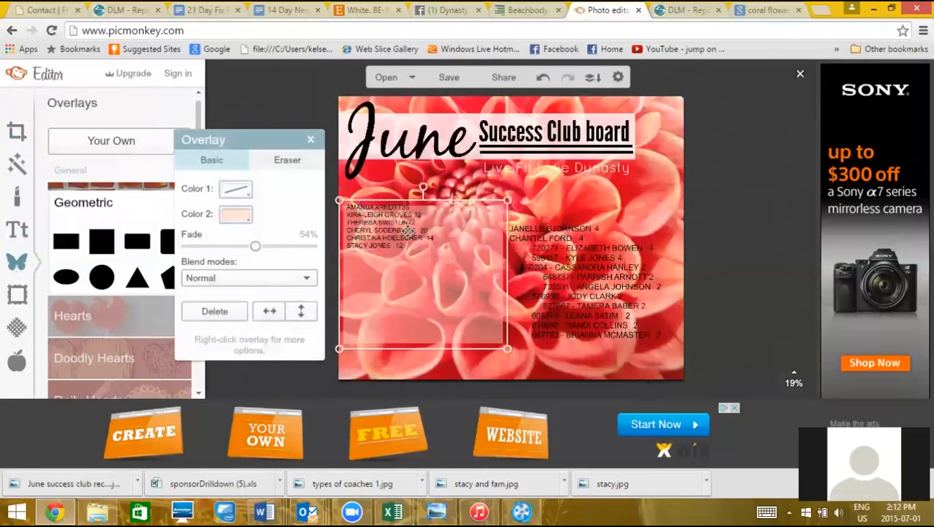
left_click(394, 192)
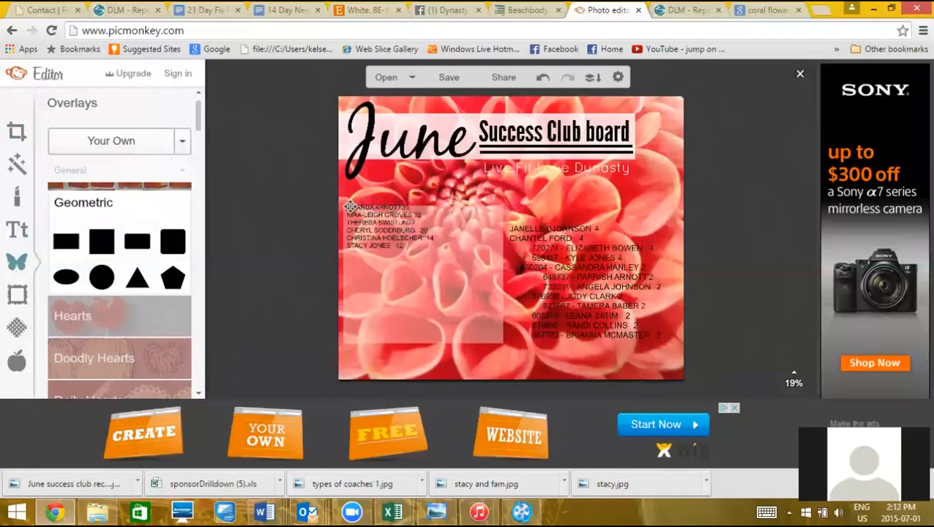
left_click(350, 207)
left_click(400, 161)
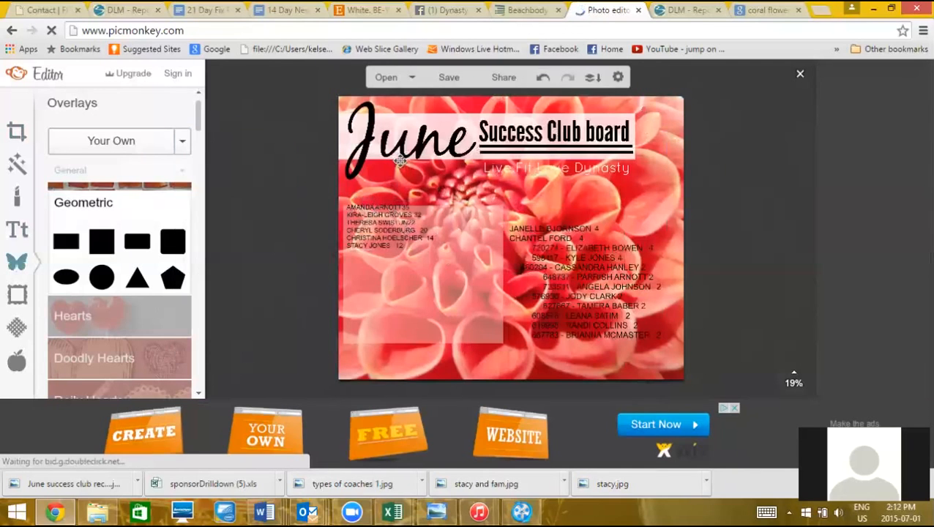
left_click(390, 300)
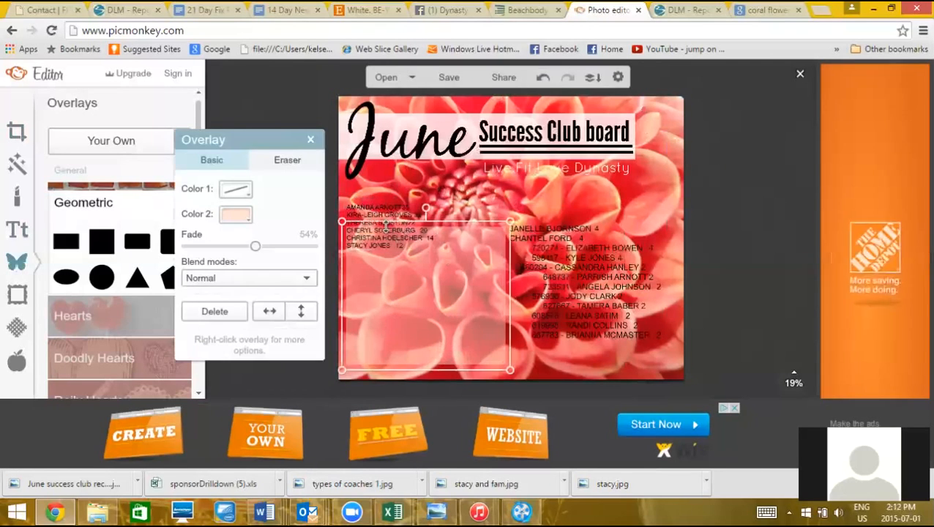
left_click(419, 235)
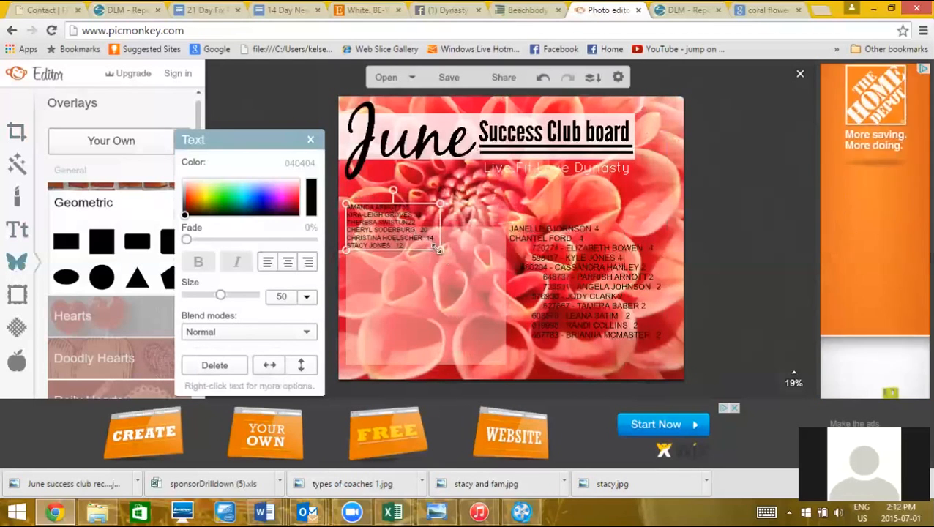
Enlarge the left names list to about size 86 and move the peach box up behind it
left_click_drag(440, 250, 505, 281)
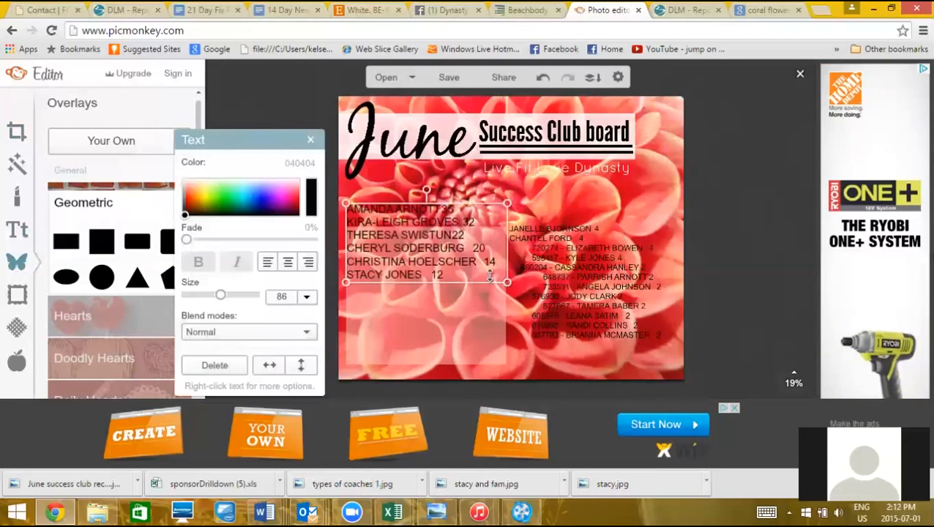
left_click(666, 242)
left_click_drag(407, 341, 407, 316)
left_click(427, 373)
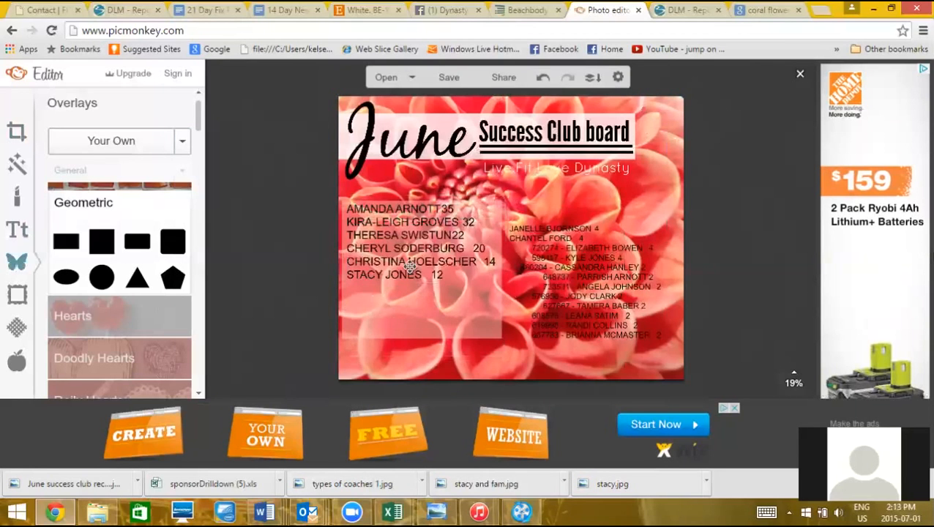
left_click(349, 211)
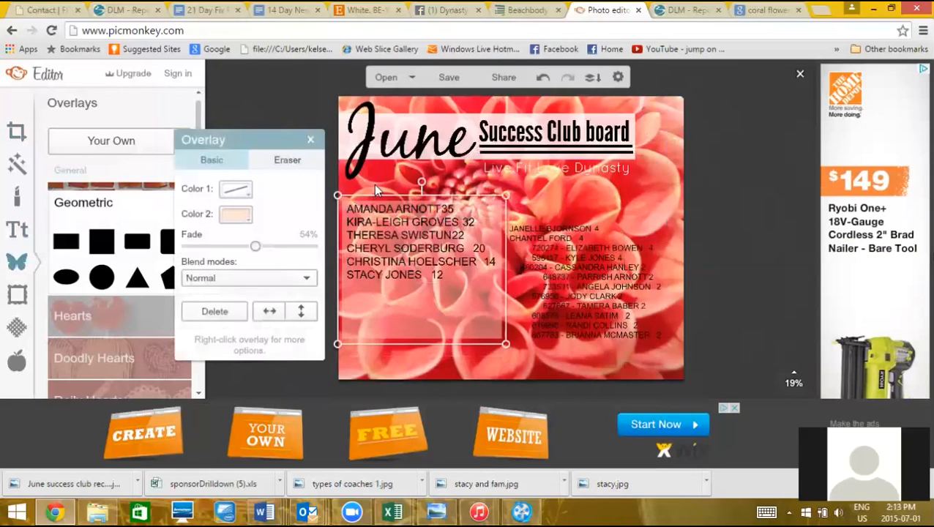
left_click(373, 183)
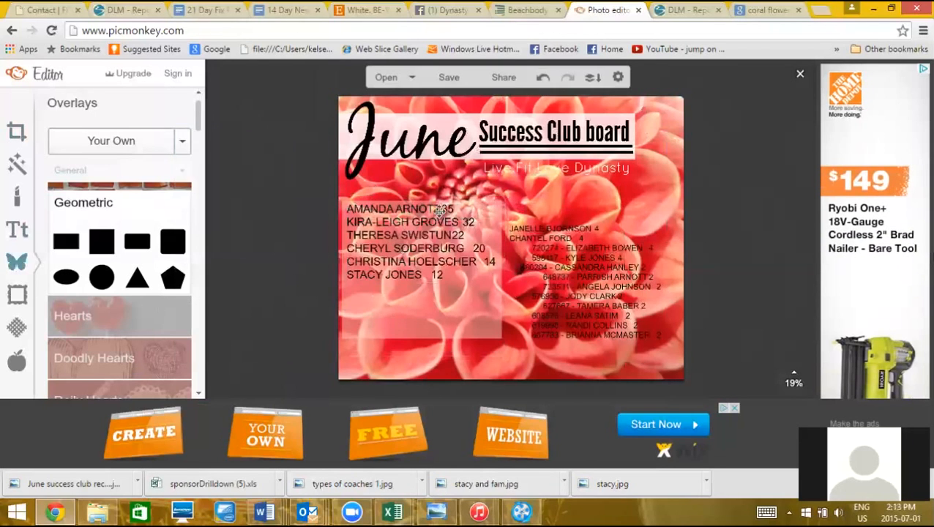
left_click(479, 245)
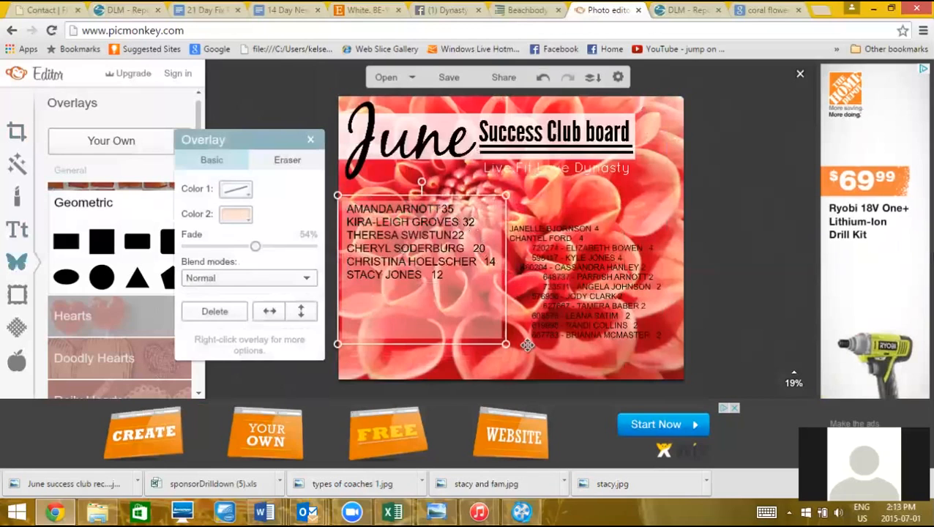
left_click(536, 365)
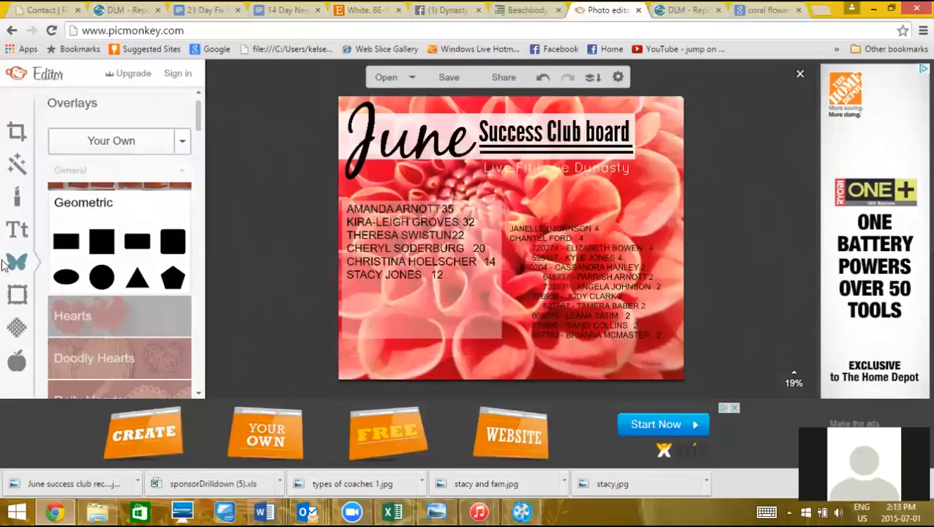
Place a black Basic garnish ornament to the right of the 'Success Club board' title
left_click(18, 291)
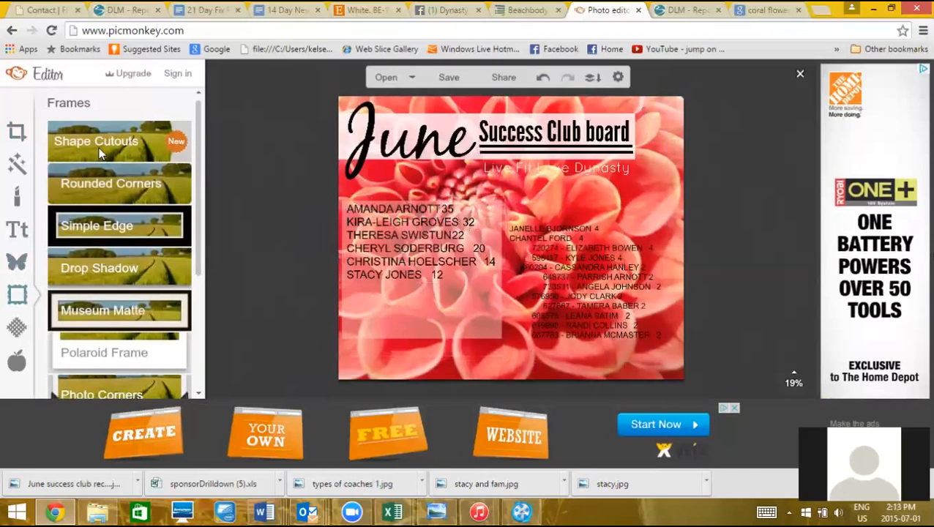
left_click(17, 262)
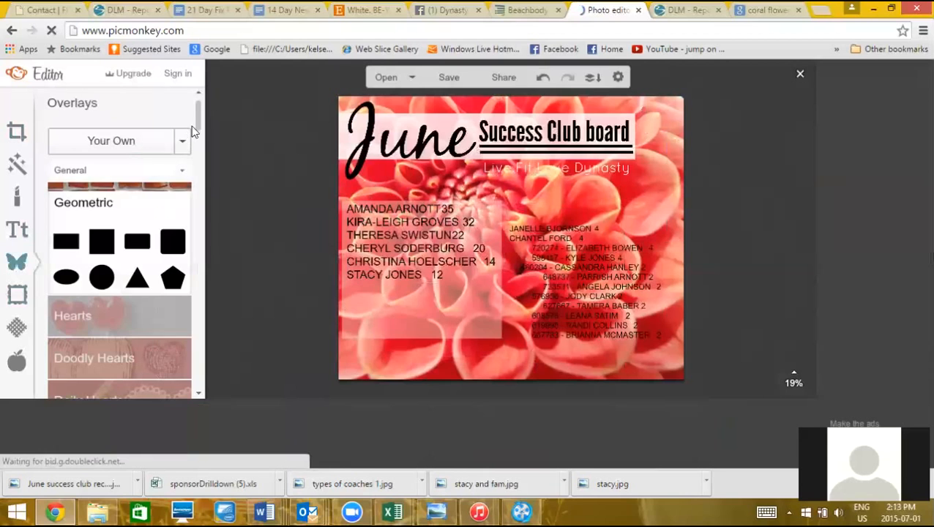
left_click_drag(196, 129, 224, 306)
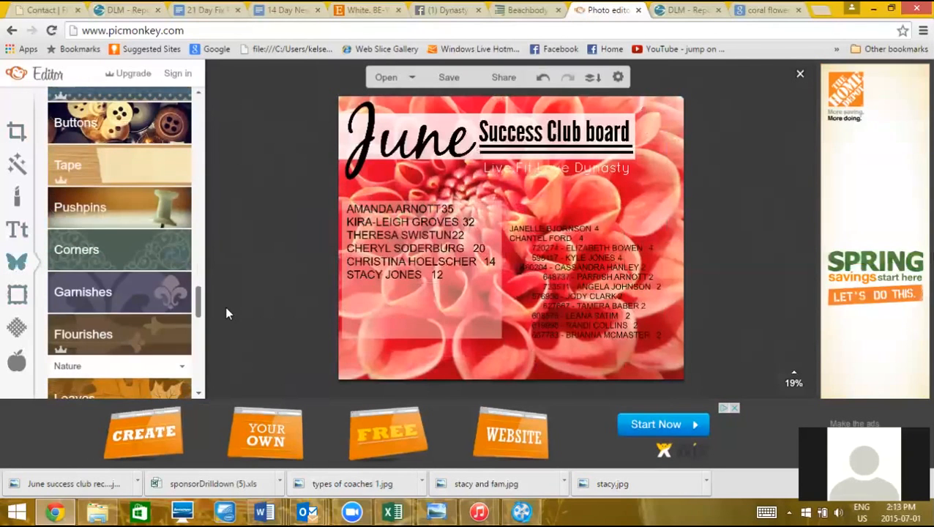
left_click(127, 297)
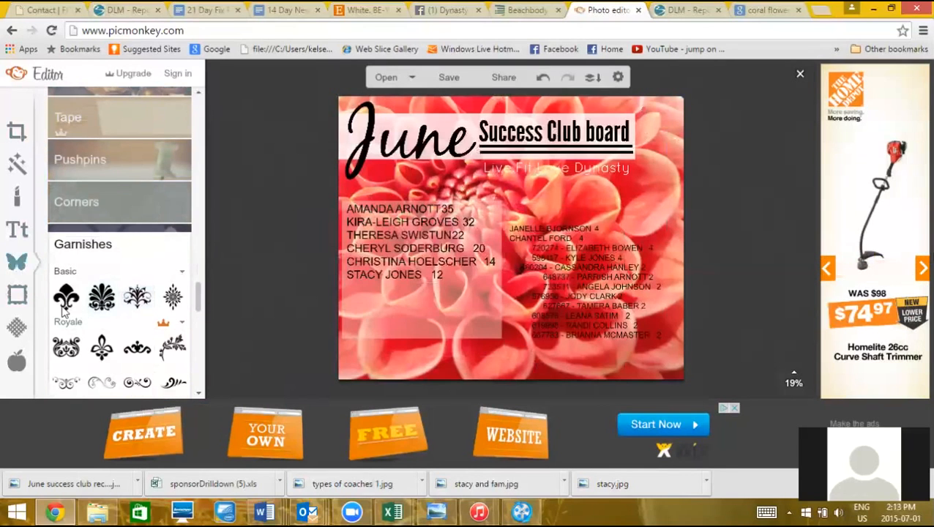
left_click_drag(181, 307, 664, 144)
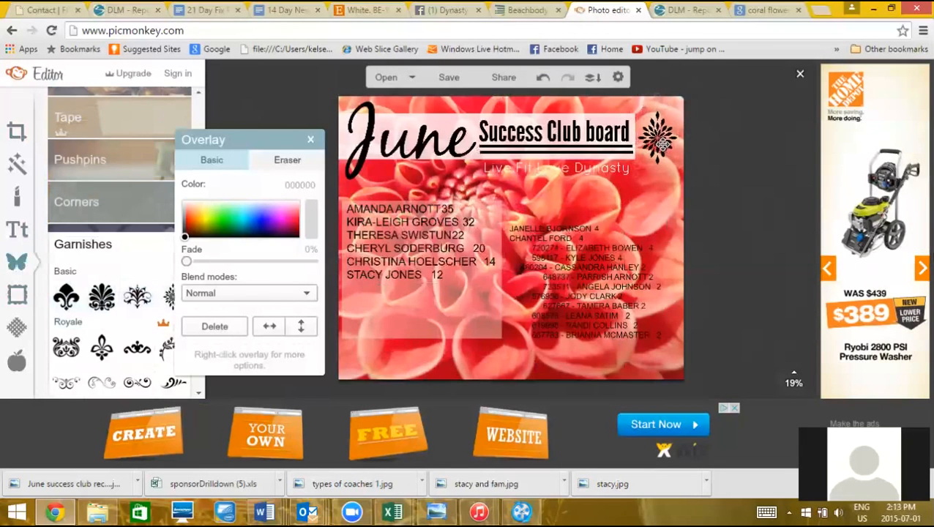
left_click(669, 199)
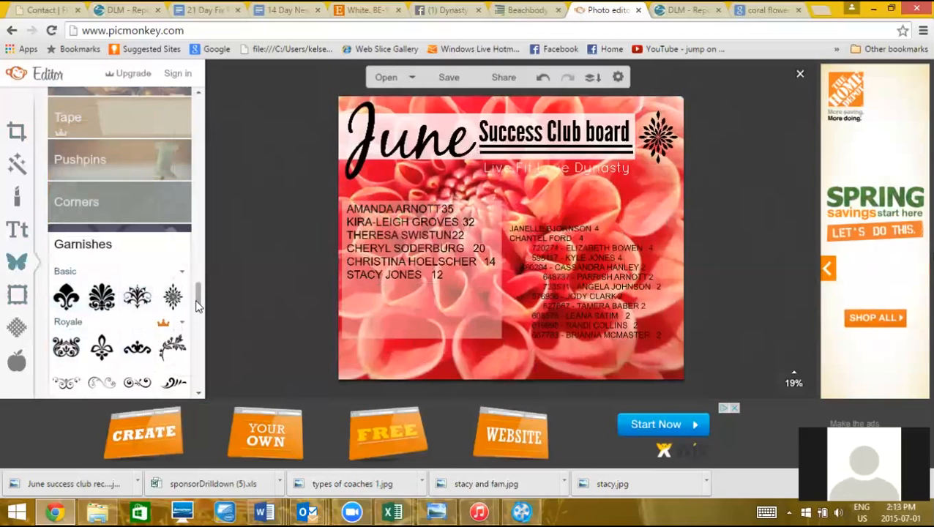
left_click_drag(197, 297, 186, 93)
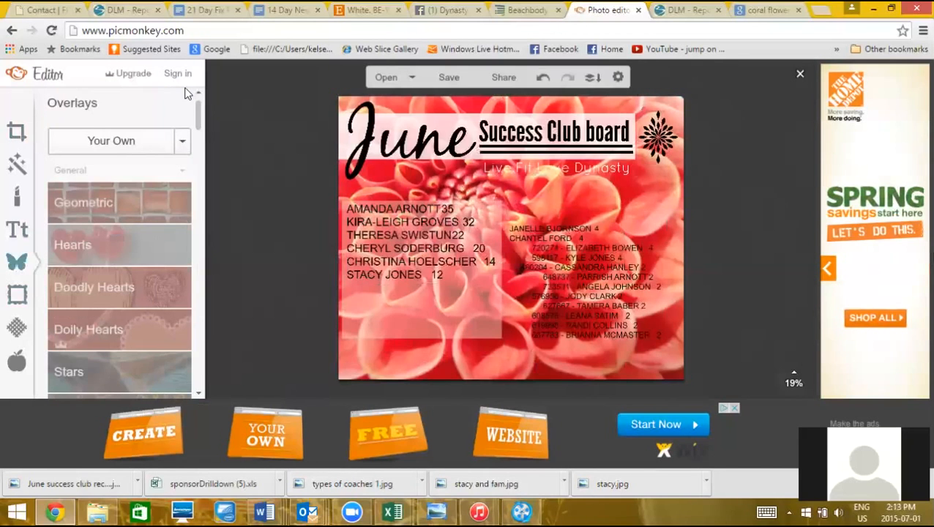